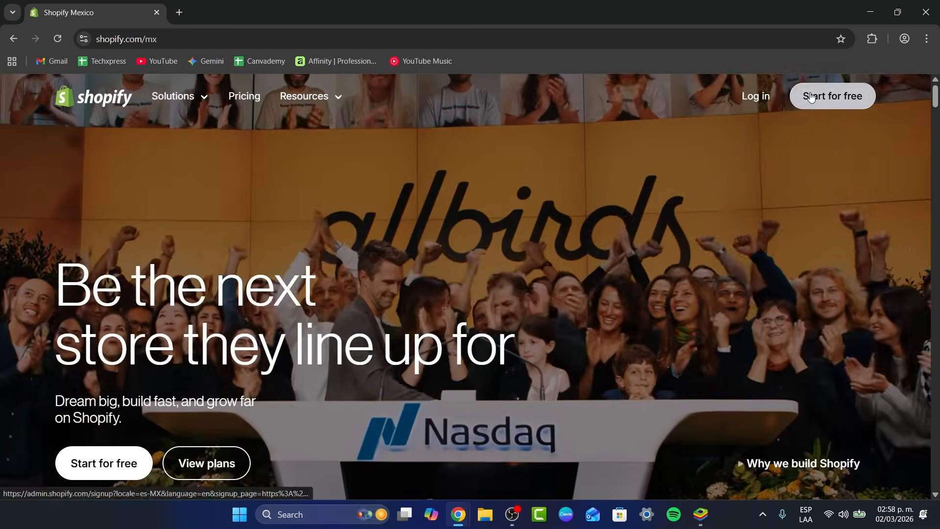
Step: Start a free trial with the existing Canvademy Inc. account, confirming its security settings and declining to add a passkey
left_click(805, 96)
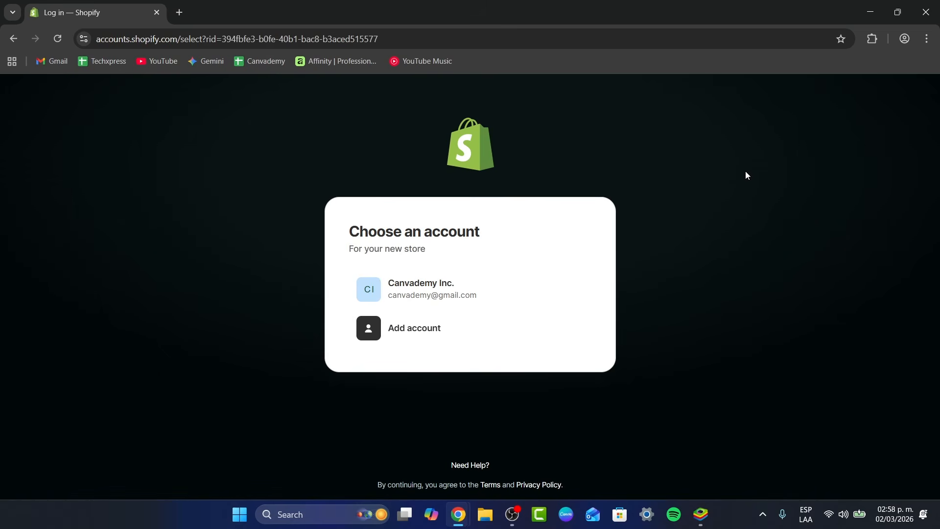
left_click(384, 300)
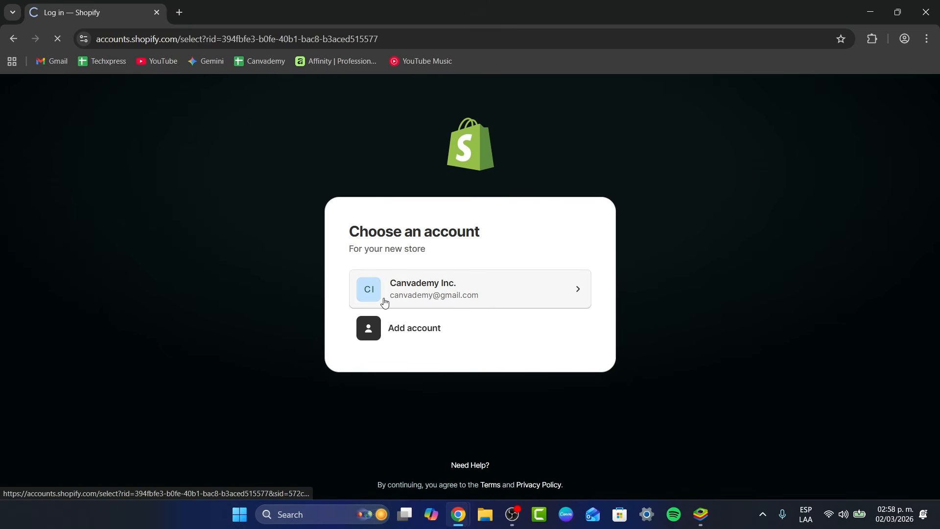
scroll(491, 288, "down", 4)
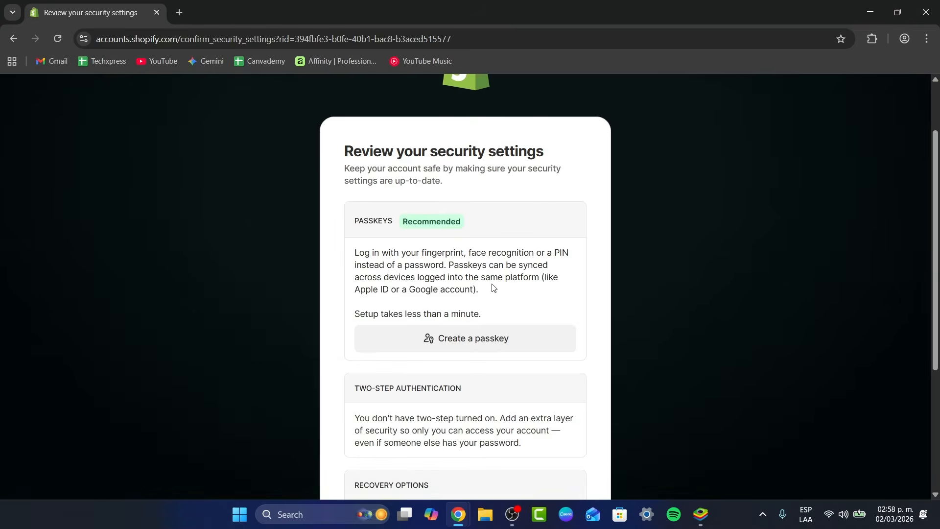
scroll(479, 454, "down", 2)
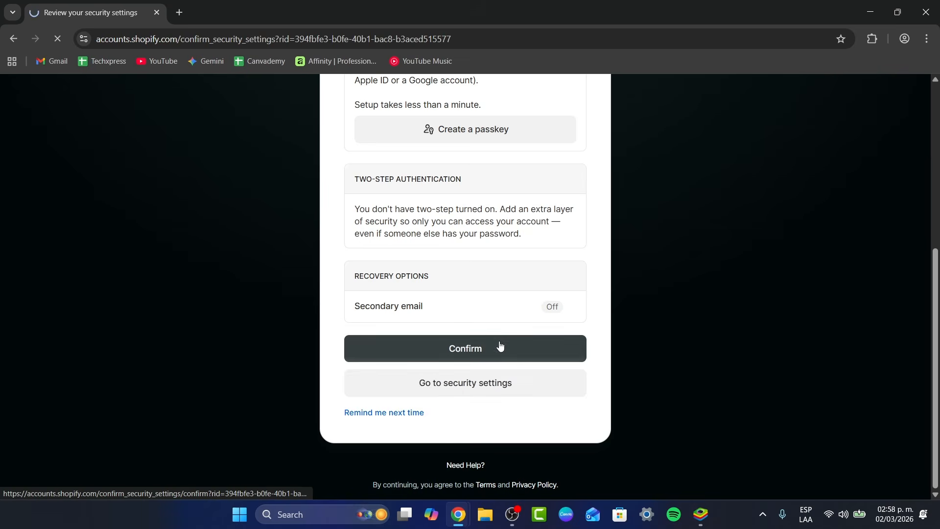
left_click(500, 347)
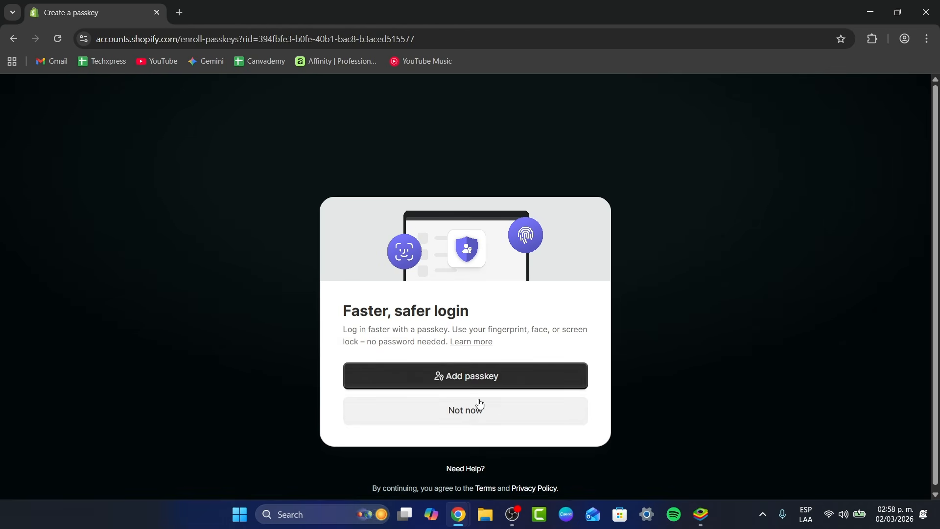
left_click(474, 410)
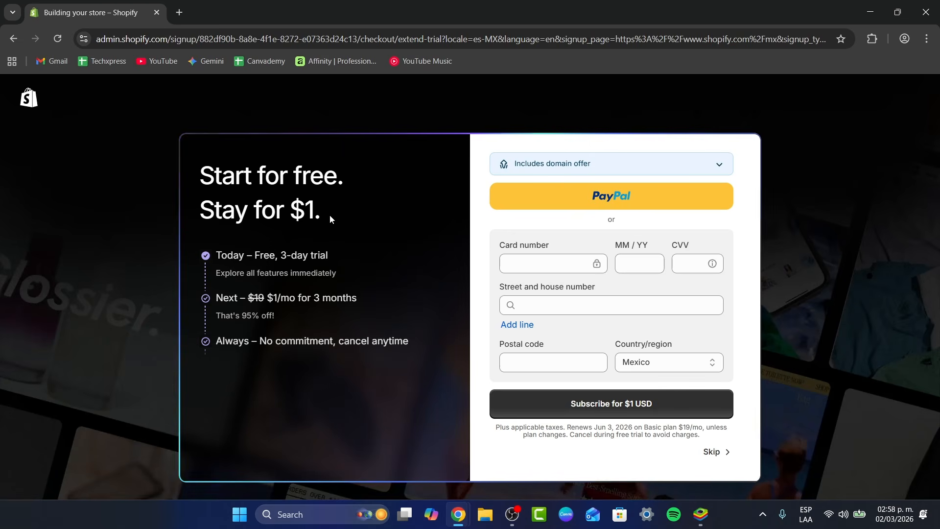
Step: Skip the $1 subscription offer and set the shop up as an online store for a new business or idea
left_click(715, 452)
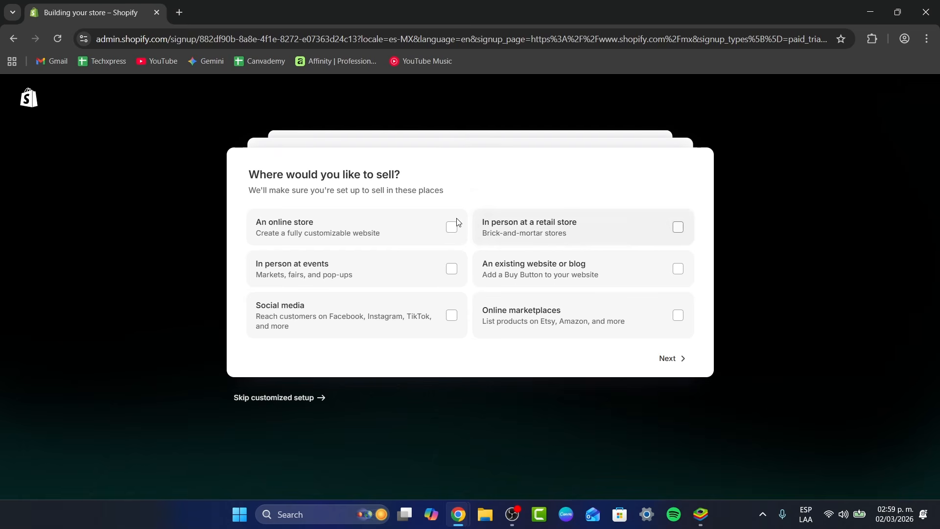
left_click(331, 229)
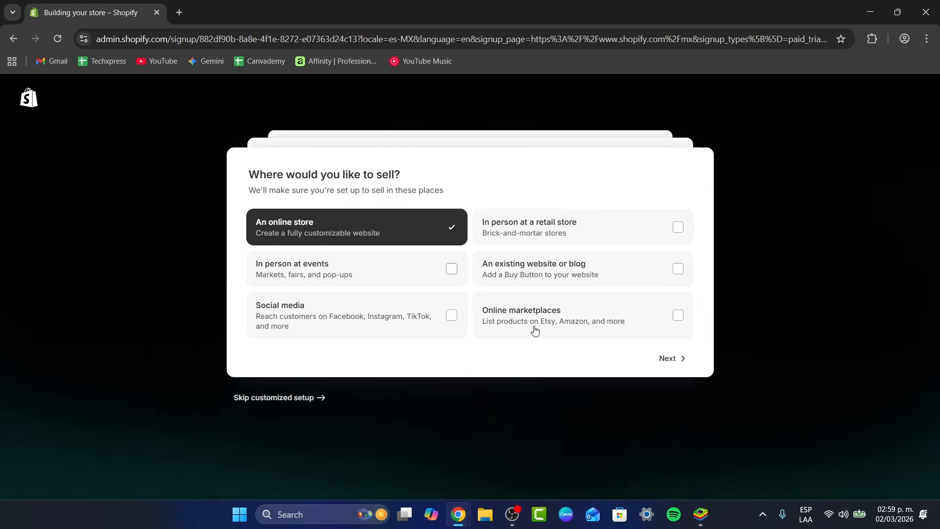
left_click(669, 359)
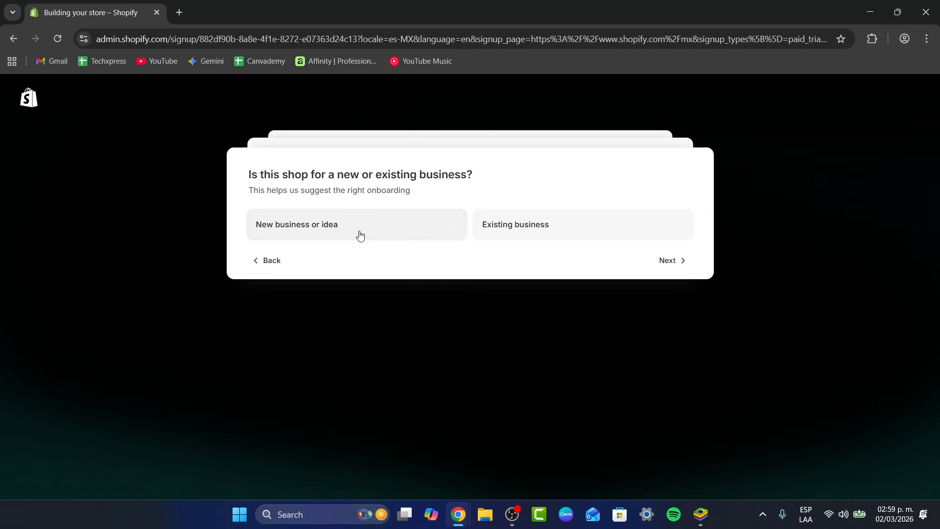
left_click(418, 232)
left_click(682, 263)
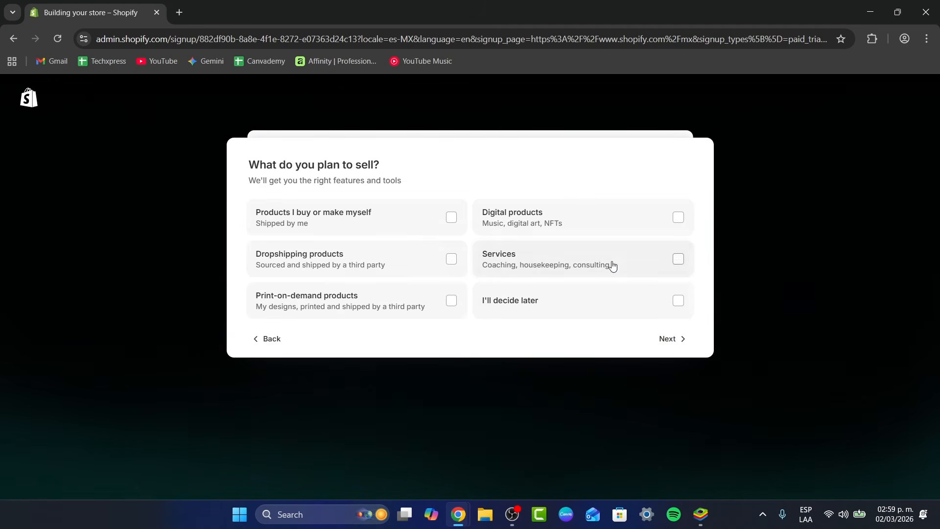
Step: Choose print-on-demand products and digital products as what the store plans to sell, and continue the setup
left_click(404, 225)
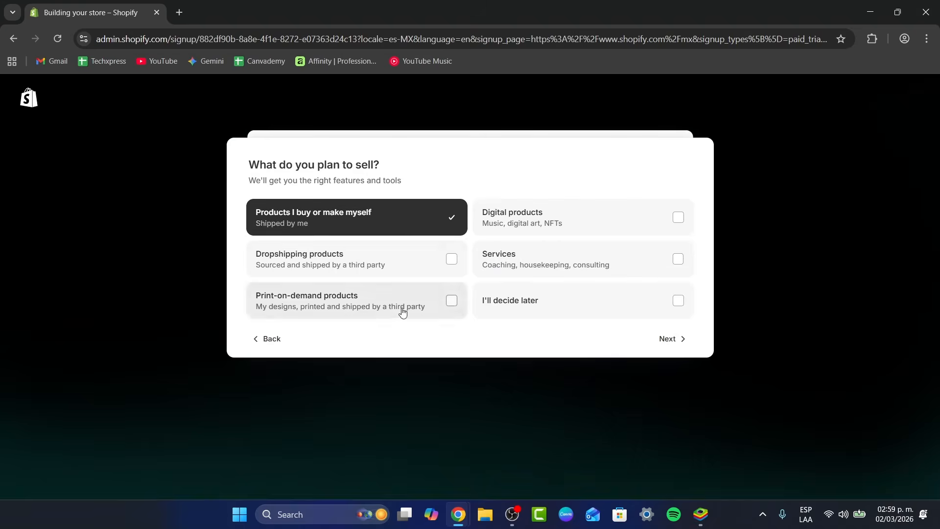
left_click(403, 310)
left_click(387, 225)
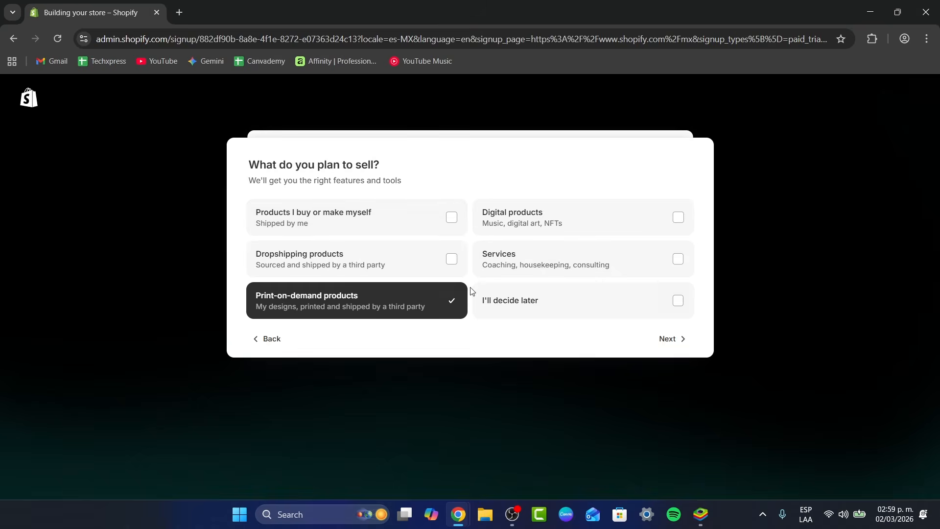
left_click(536, 226)
left_click(667, 338)
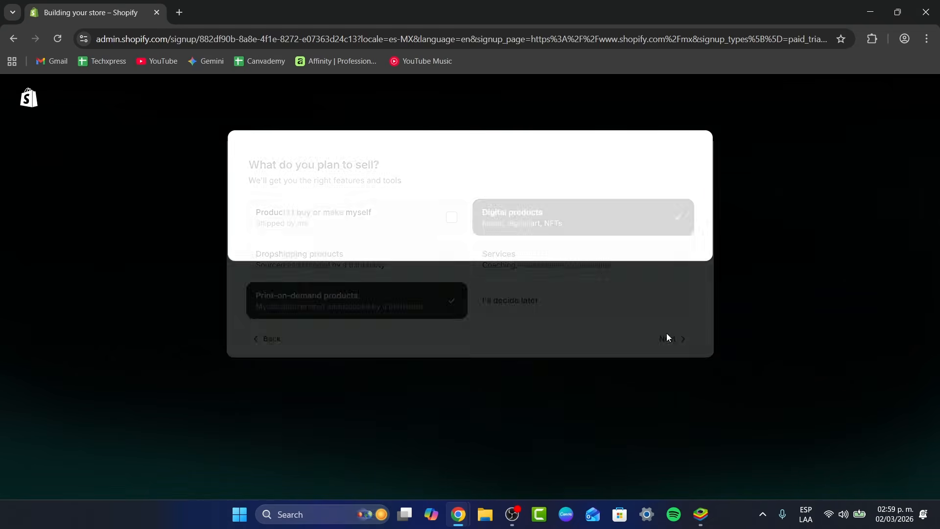
Step: Name the store RetroSponge and finish the store setup
left_click(311, 212)
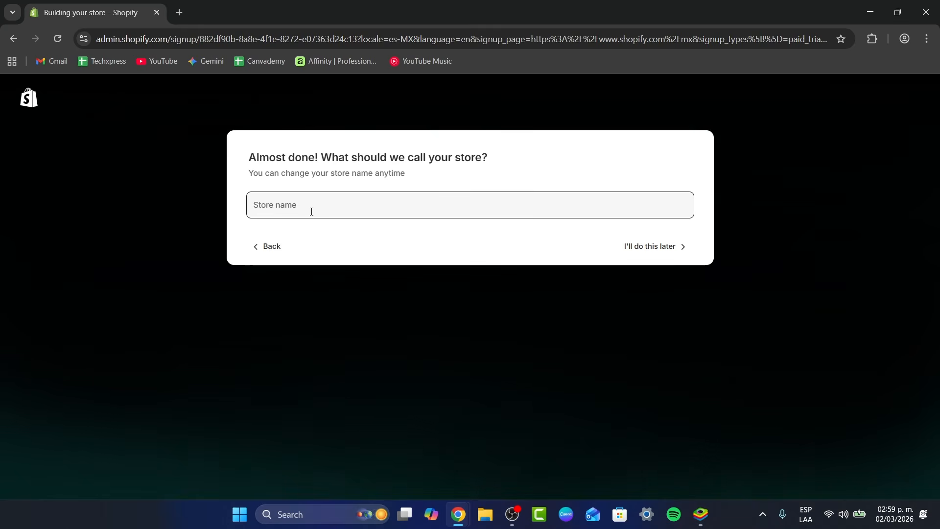
type("Retros")
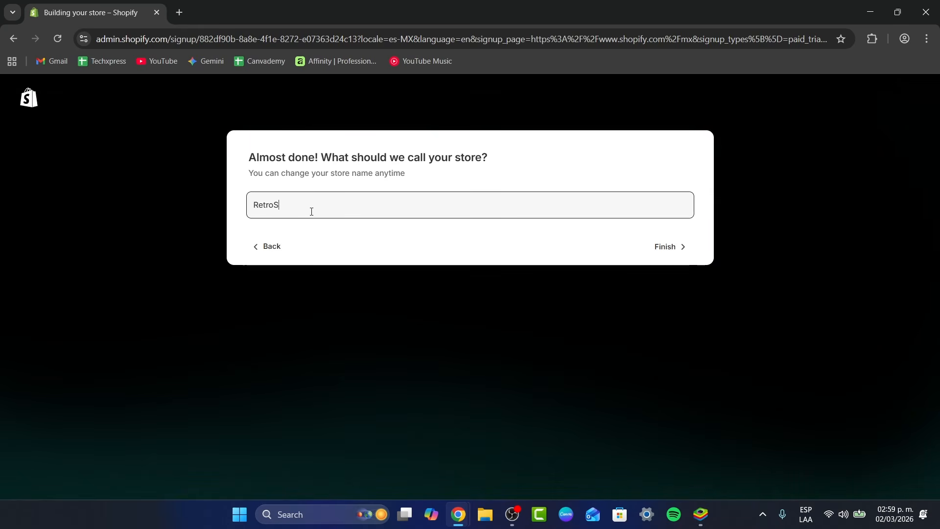
type("ponge")
left_click(682, 248)
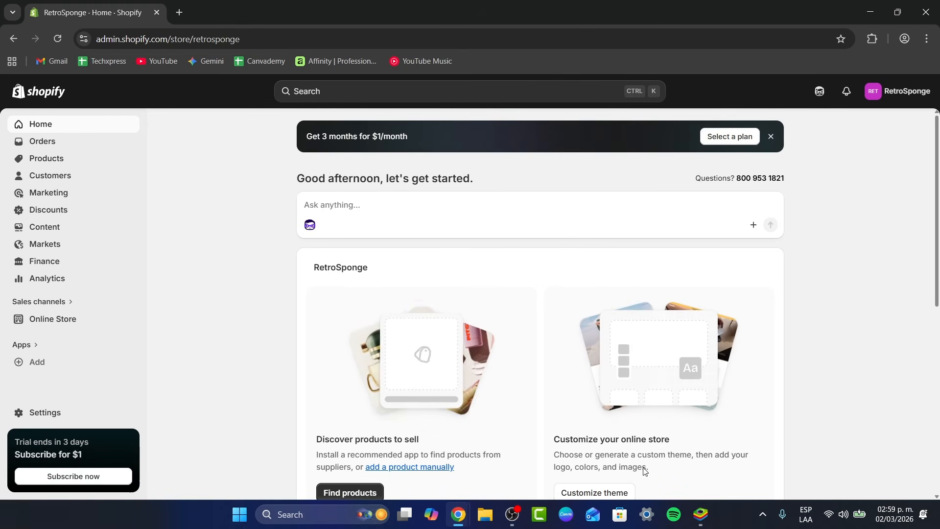
Step: Open the online store's themes and look over the current theme, the theme generator and the popular free themes
left_click(441, 201)
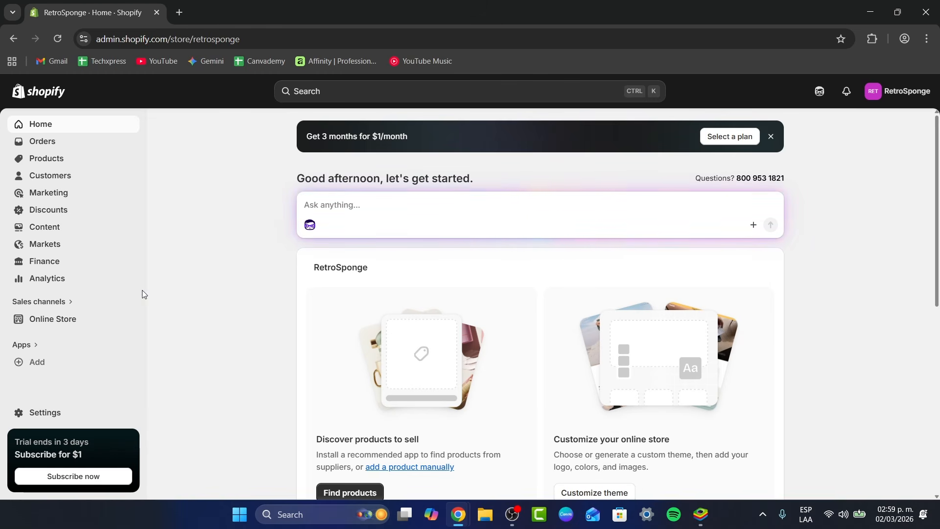
left_click(61, 321)
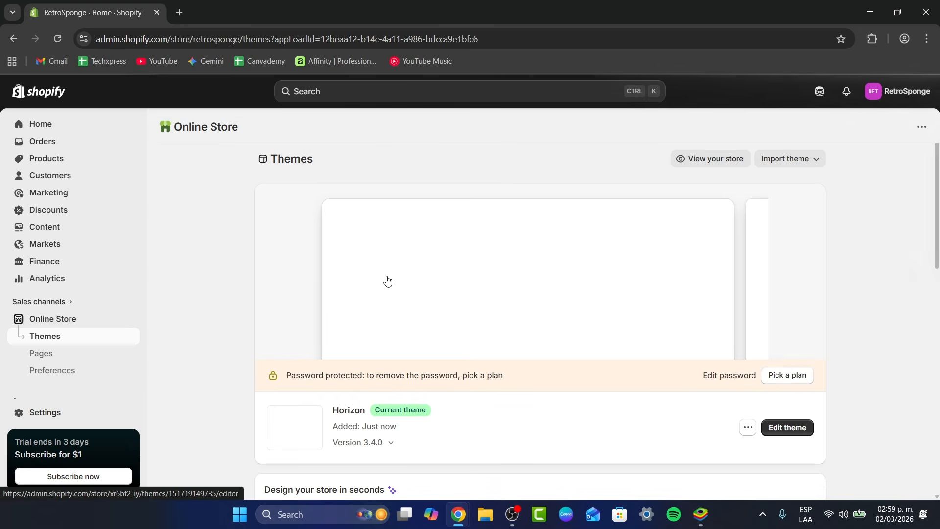
scroll(665, 258, "down", 1)
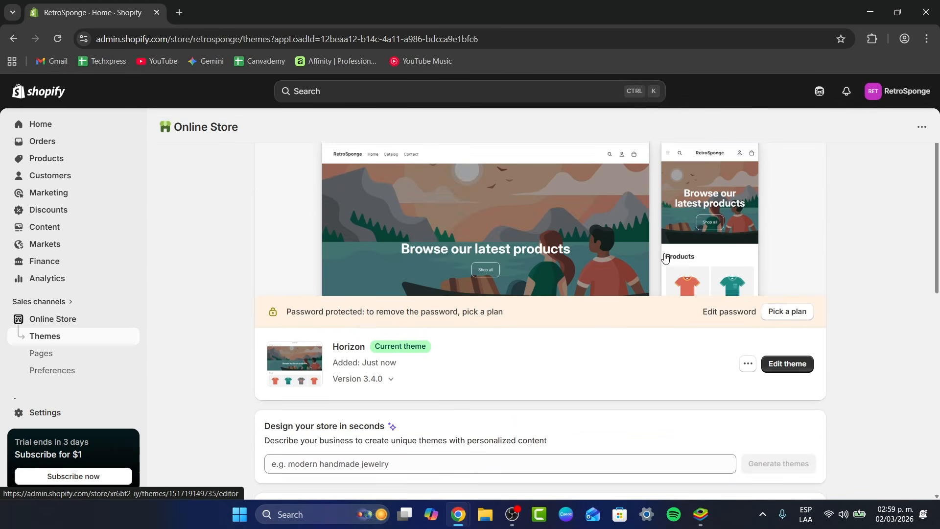
scroll(665, 258, "down", 1)
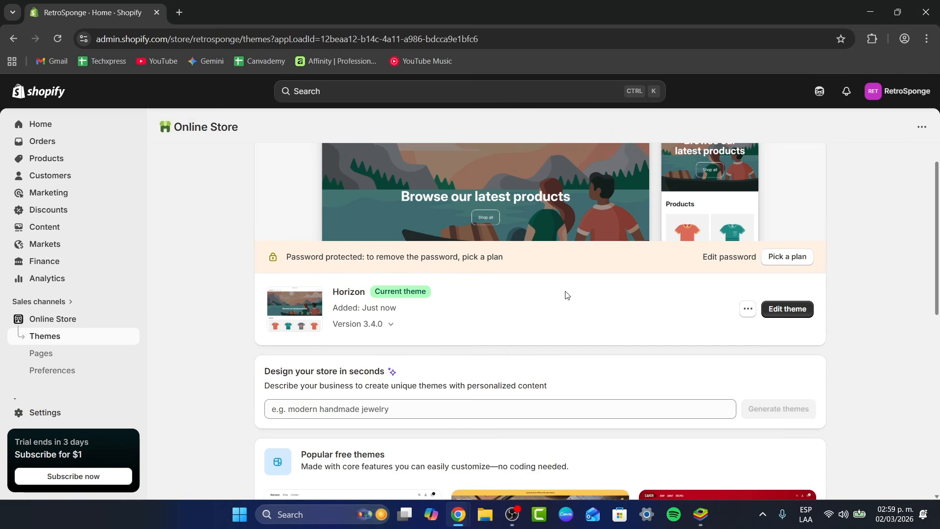
scroll(564, 293, "up", 2)
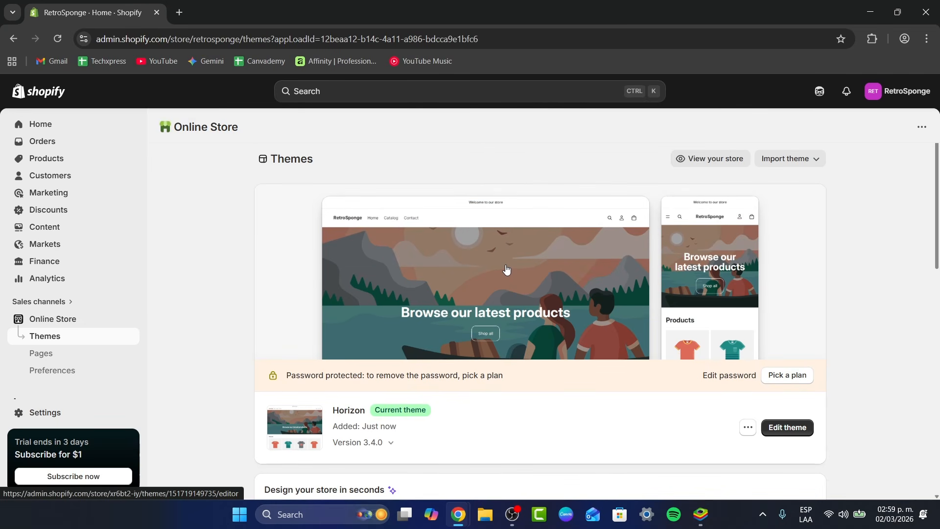
scroll(518, 279, "down", 10)
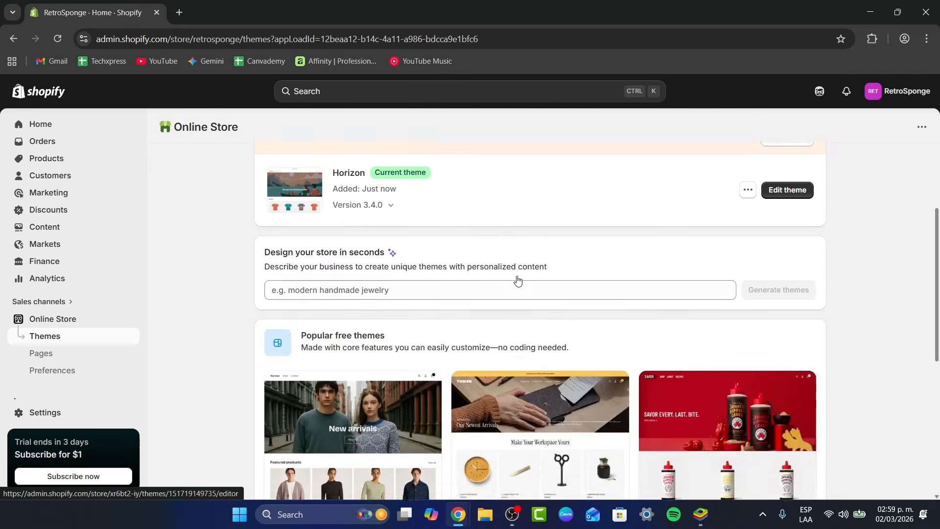
scroll(517, 277, "up", 4)
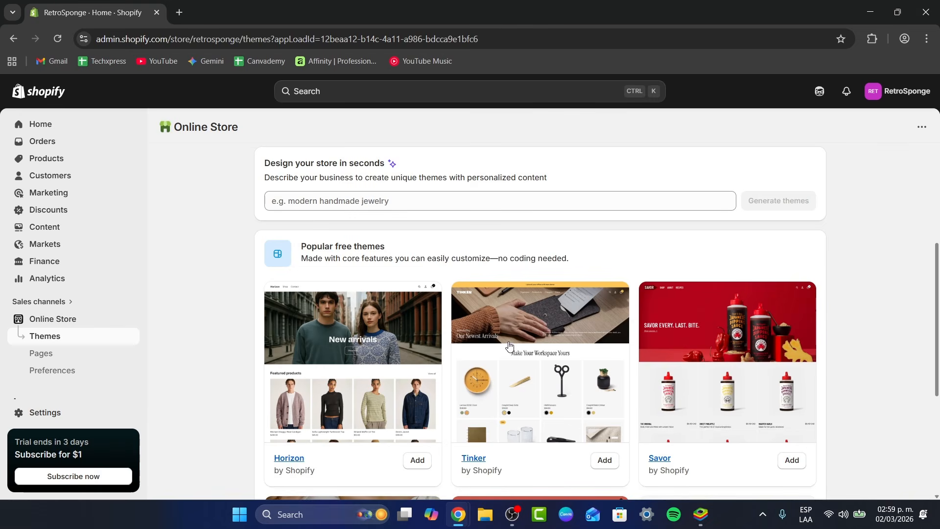
scroll(510, 346, "up", 3)
scroll(509, 351, "down", 3)
Step: Generate store themes from the description "Create a minimalistic videogame accesorie brand focused for non gamers."
left_click_drag(289, 163, 394, 164)
left_click(357, 200)
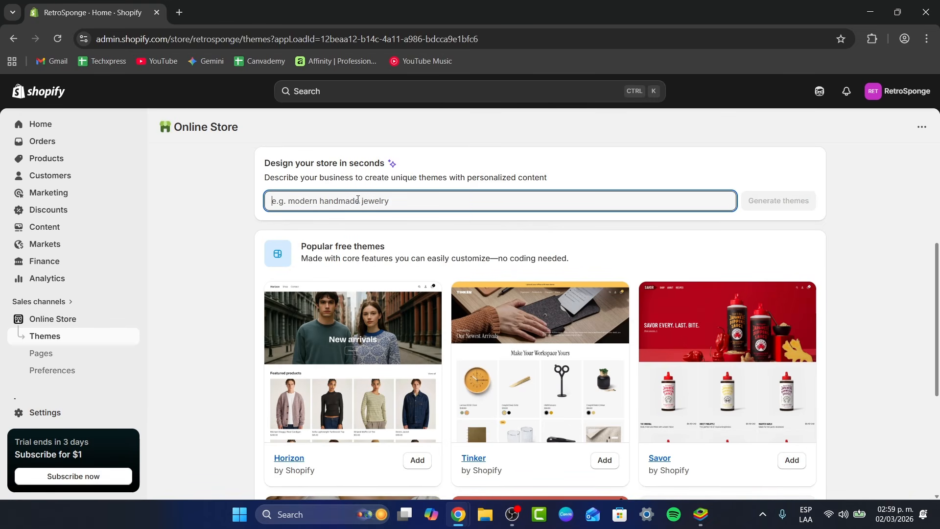
type("Create a m")
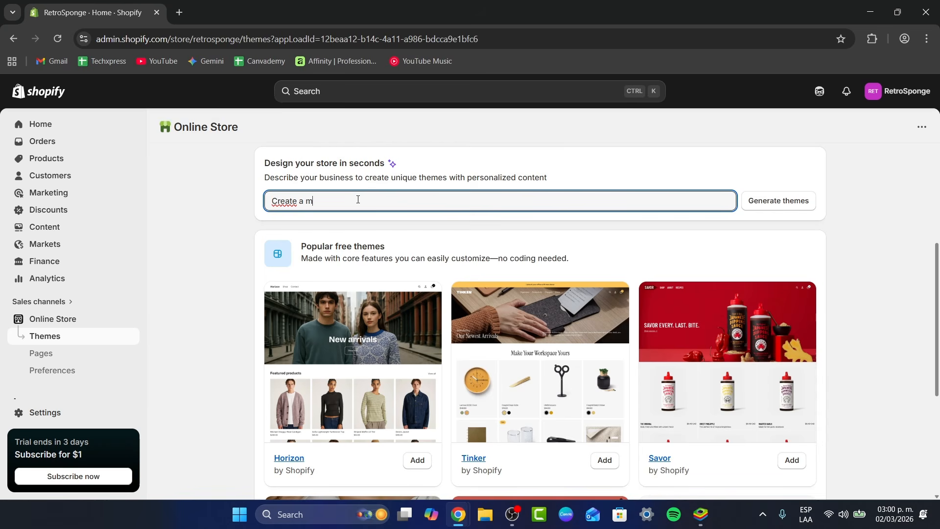
type("inimalistic")
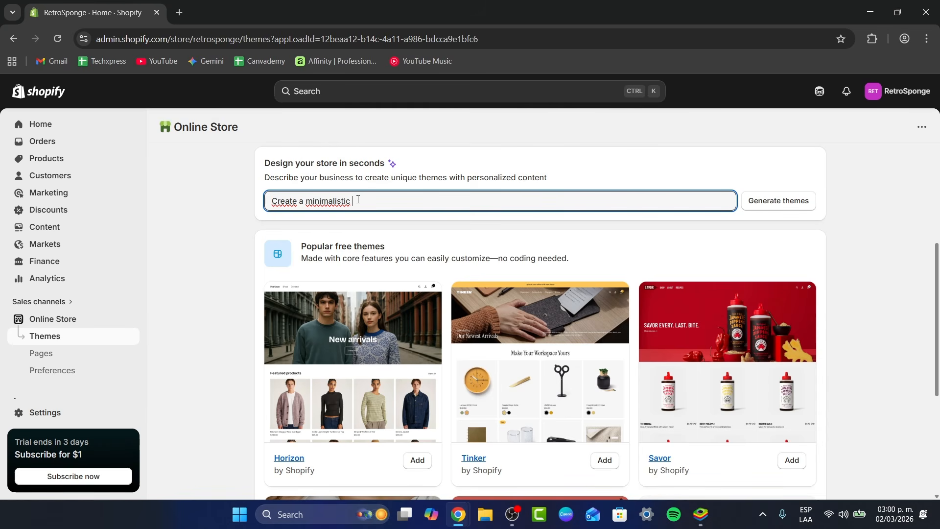
type(" videogame accesorie")
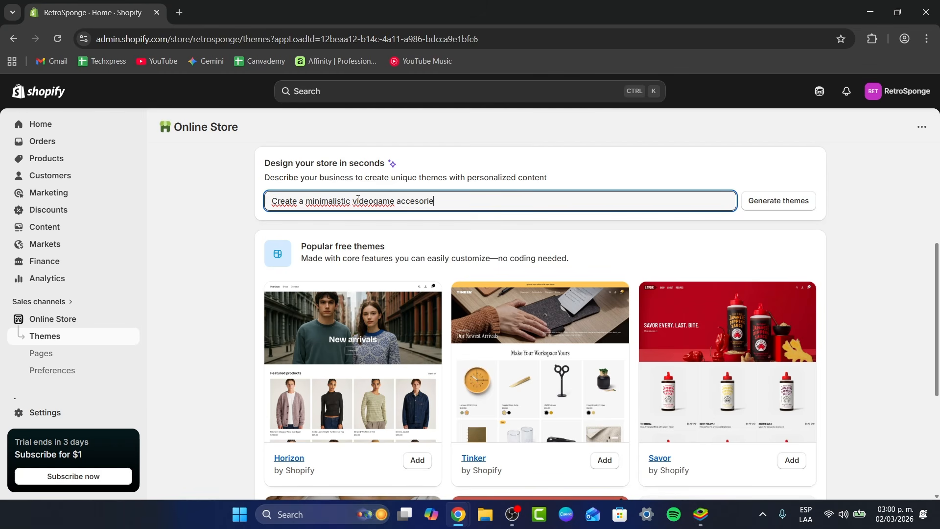
type(" brand focused for no")
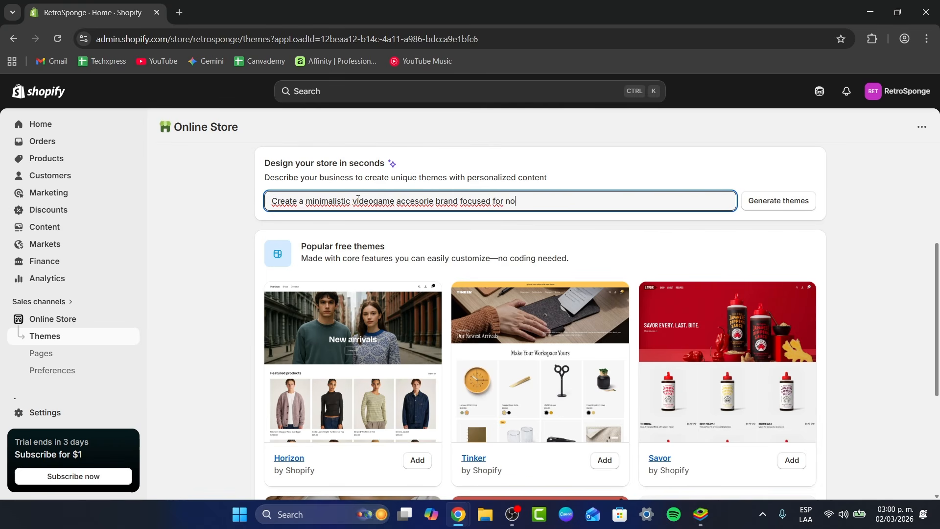
type("n gamers.")
left_click(769, 202)
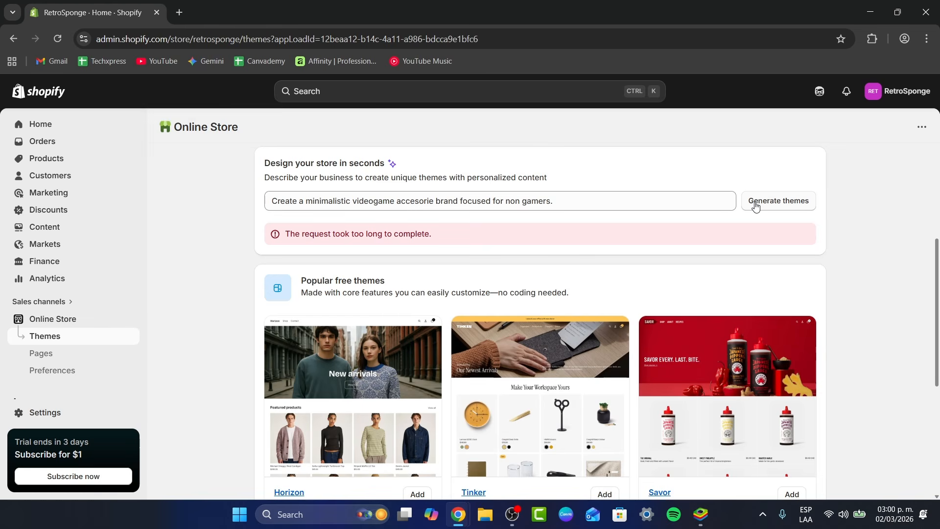
left_click(755, 205)
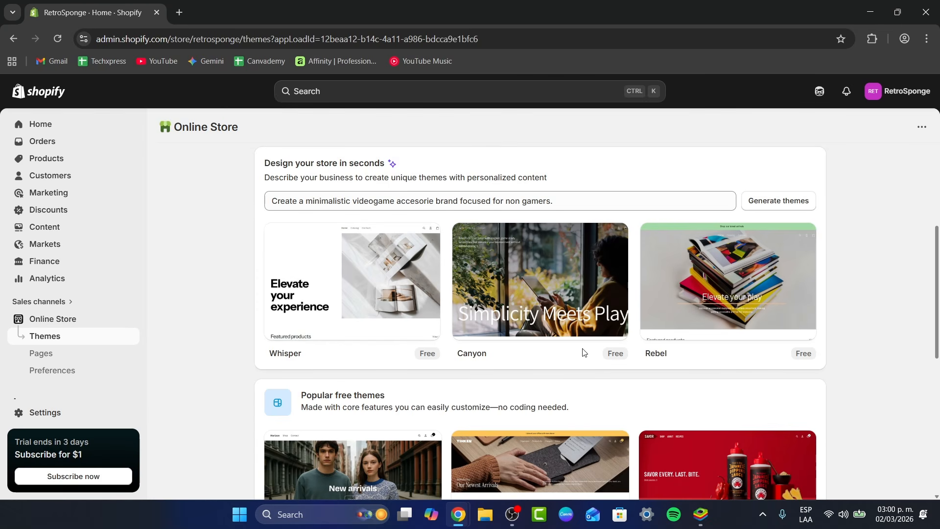
Step: Compare the generated themes and try Canyon, adding it to the theme library
mouse_move(567, 307)
mouse_move(406, 305)
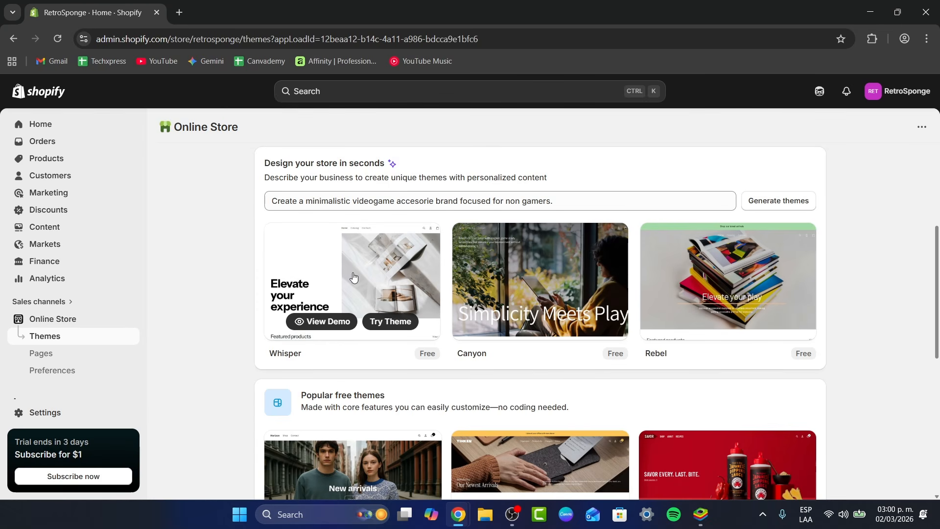
mouse_move(530, 282)
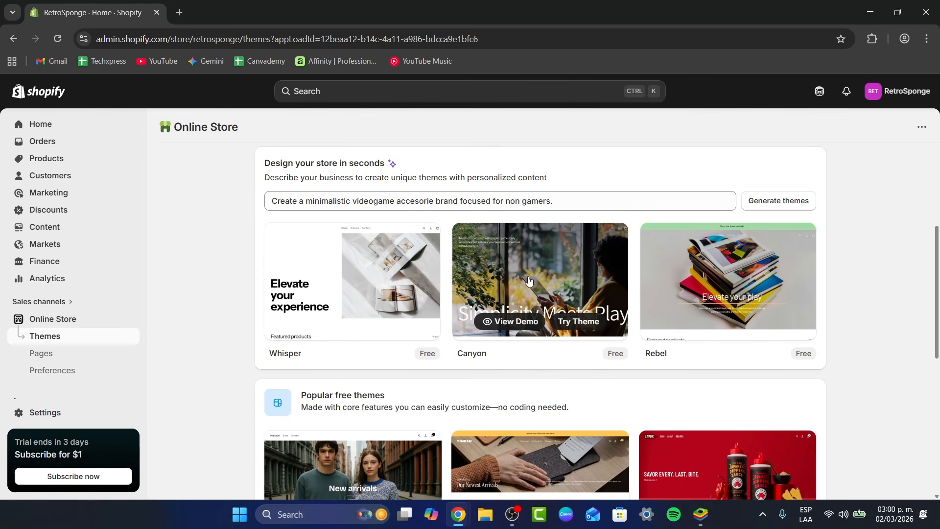
left_click(581, 320)
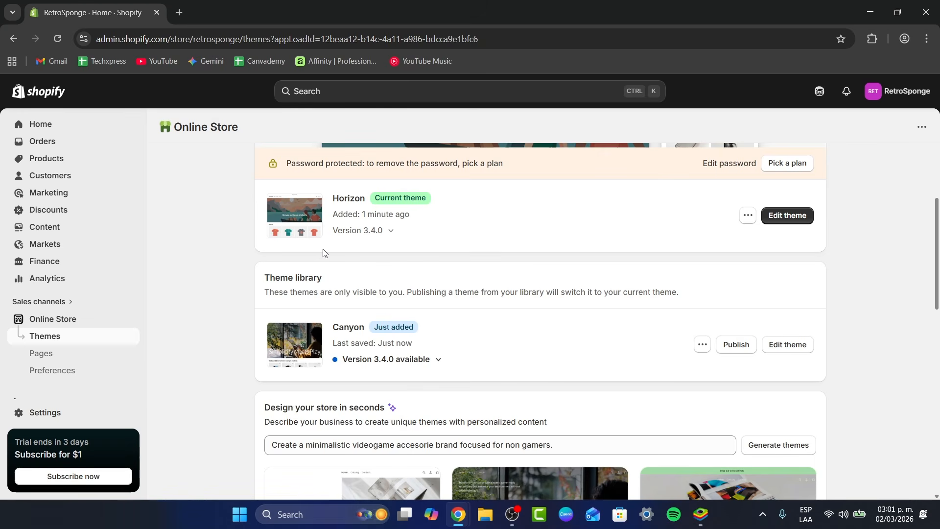
Step: Update the Canyon theme to version 3.4.0 and publish the updated copy as the store's current theme
scroll(501, 274, "up", 1)
scroll(505, 275, "down", 1)
left_click(416, 359)
scroll(392, 450, "up", 1)
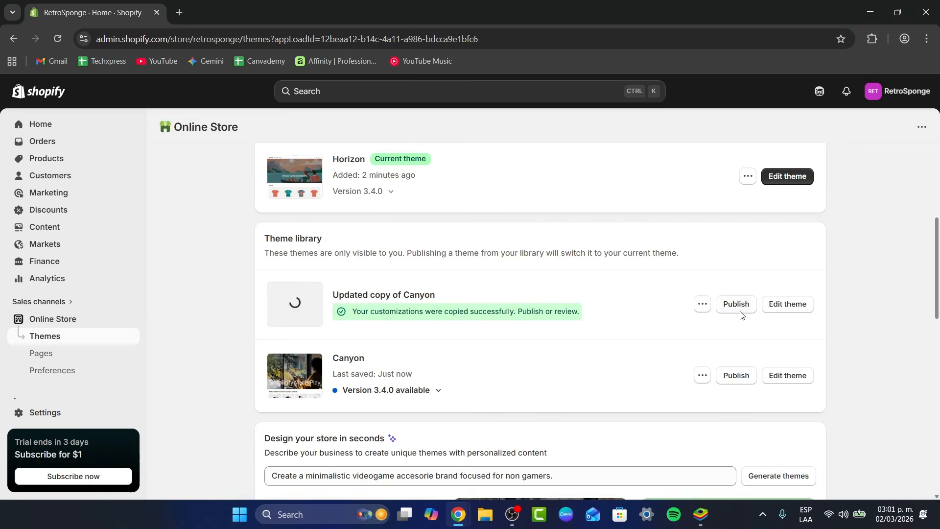
left_click(737, 358)
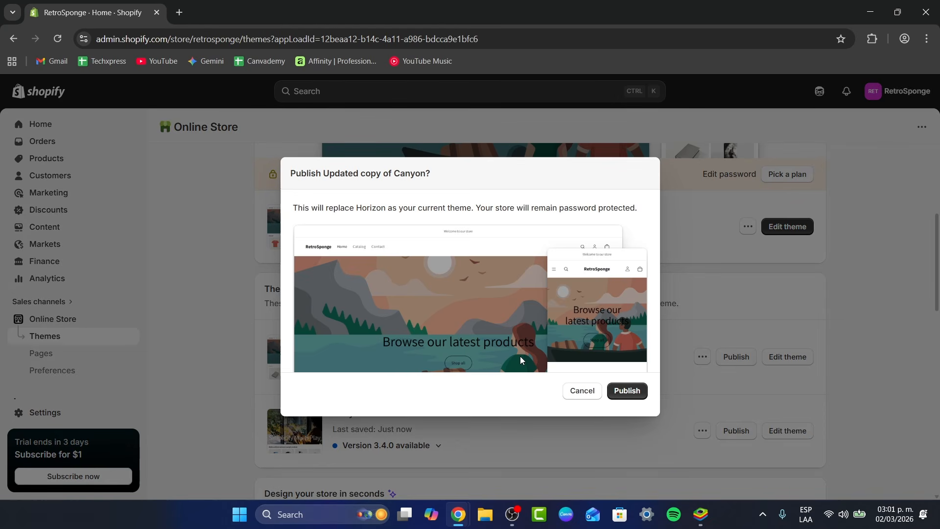
left_click(618, 389)
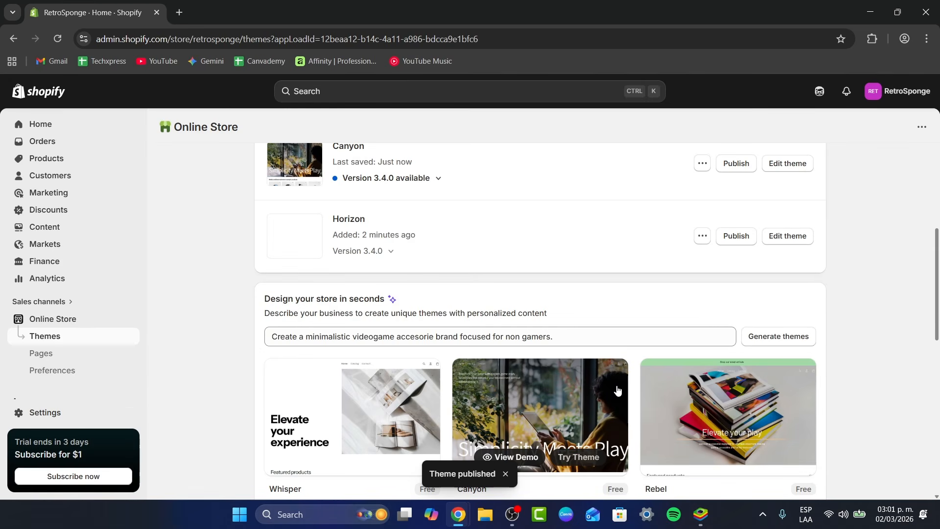
scroll(479, 257, "up", 5)
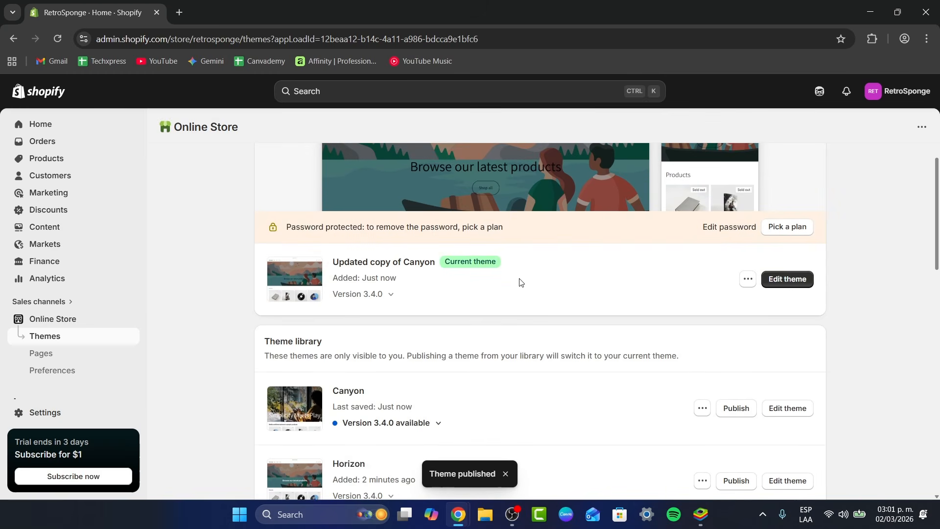
Step: Open the current theme for editing and look over its home page from header to footer
left_click(748, 282)
left_click(778, 287)
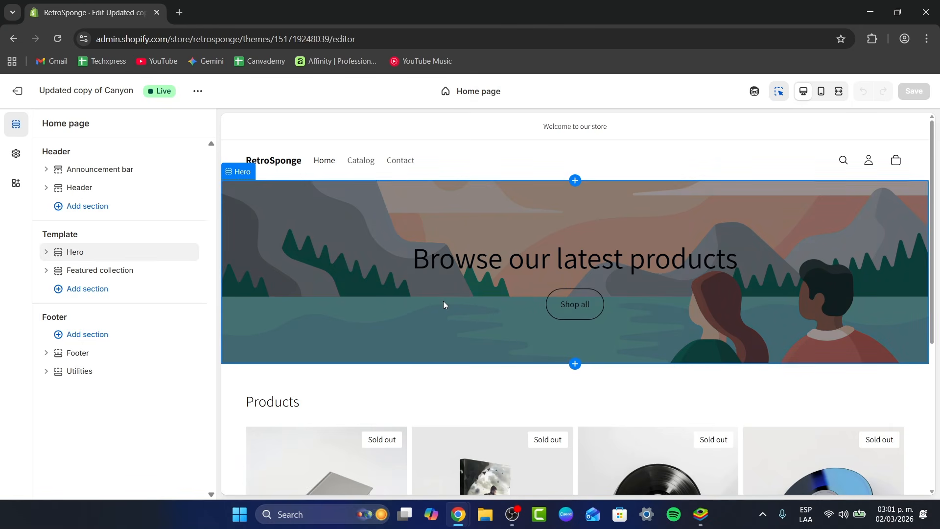
scroll(443, 300, "down", 5)
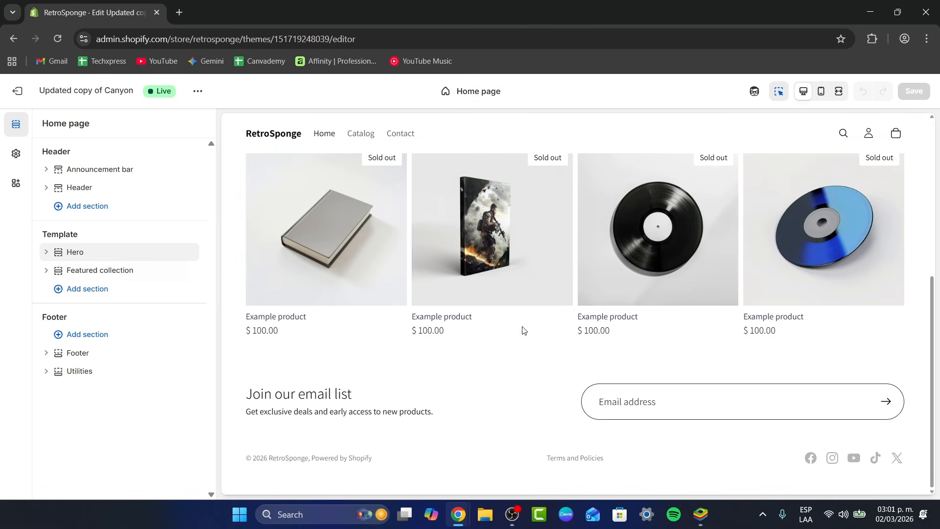
scroll(554, 351, "up", 5)
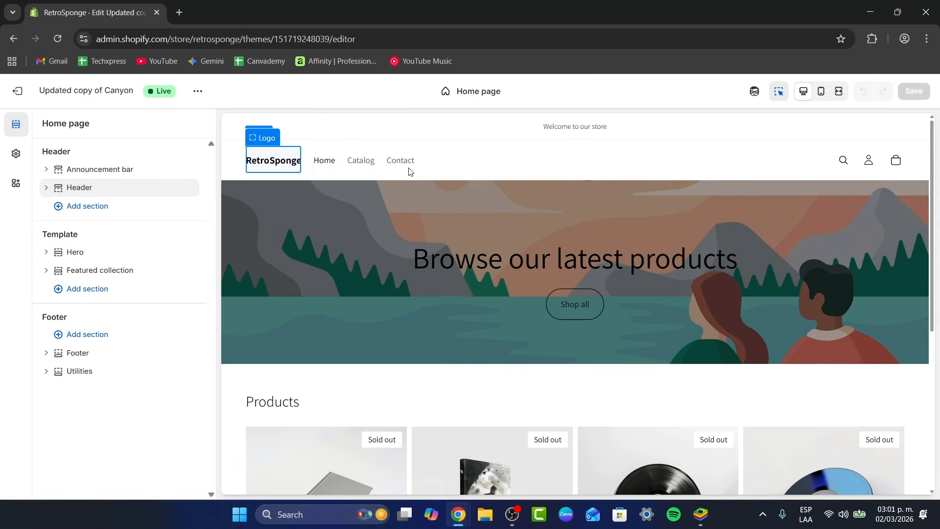
scroll(437, 313, "down", 6)
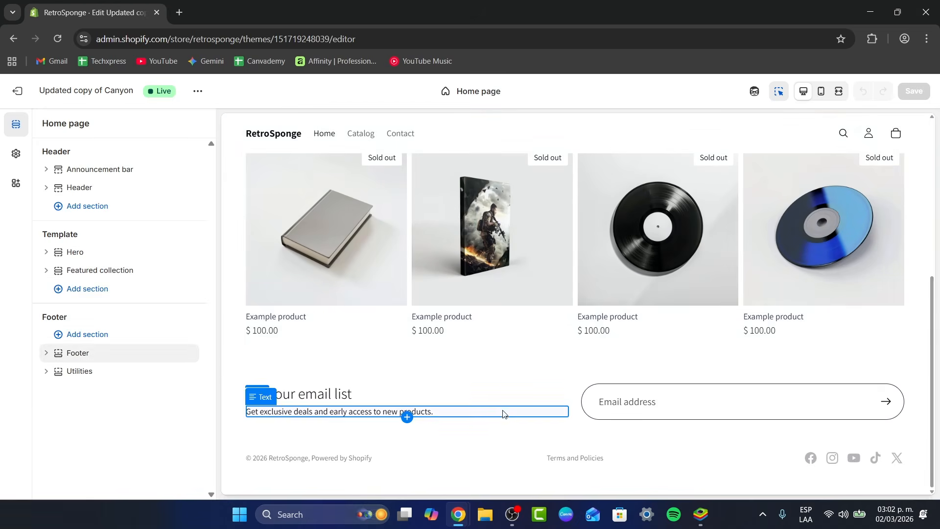
Step: Ask the AI assistant "I want to edit my website look a little bit more geek and for videogames"
left_click(758, 93)
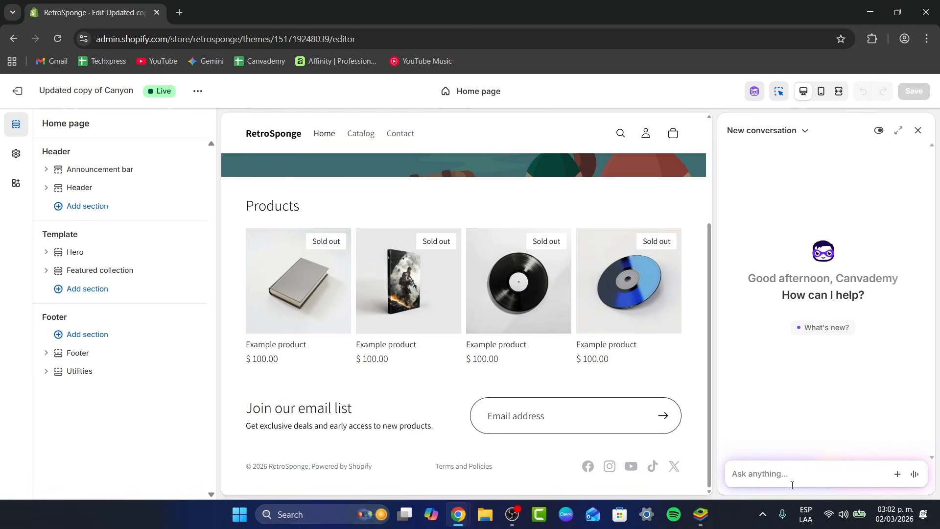
type("I want to")
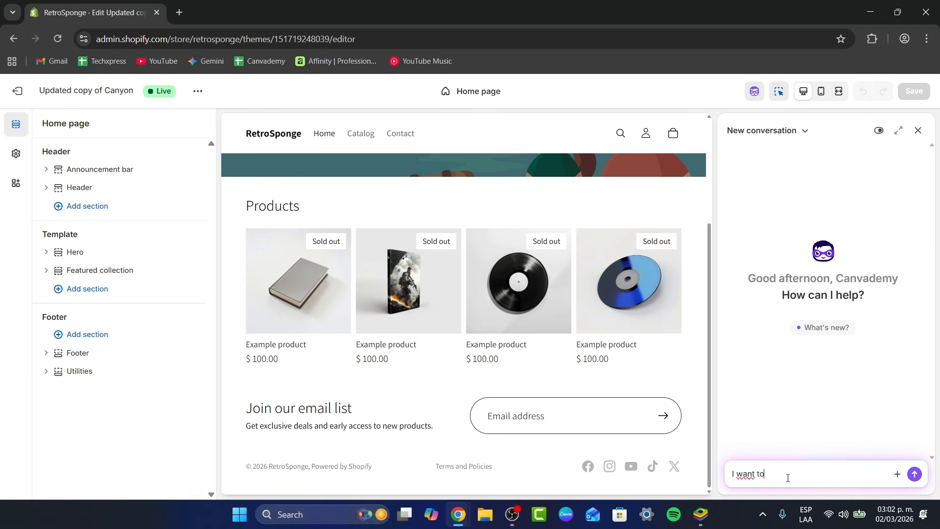
type(" edit my website look a little")
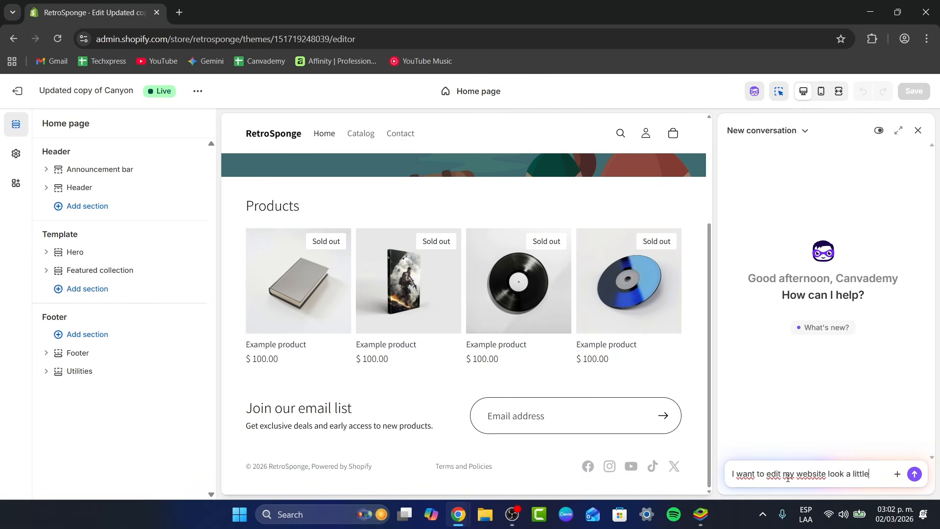
type(" bit more geek and for videogames")
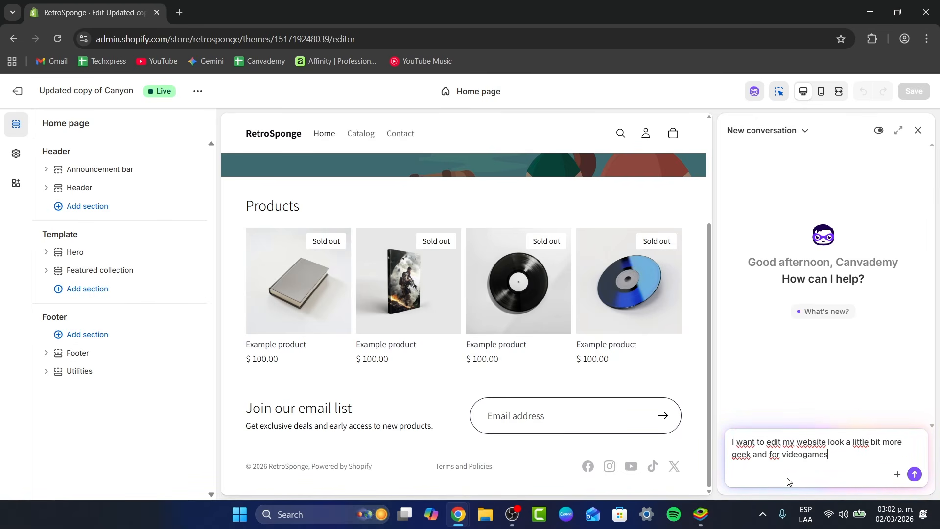
key("Return")
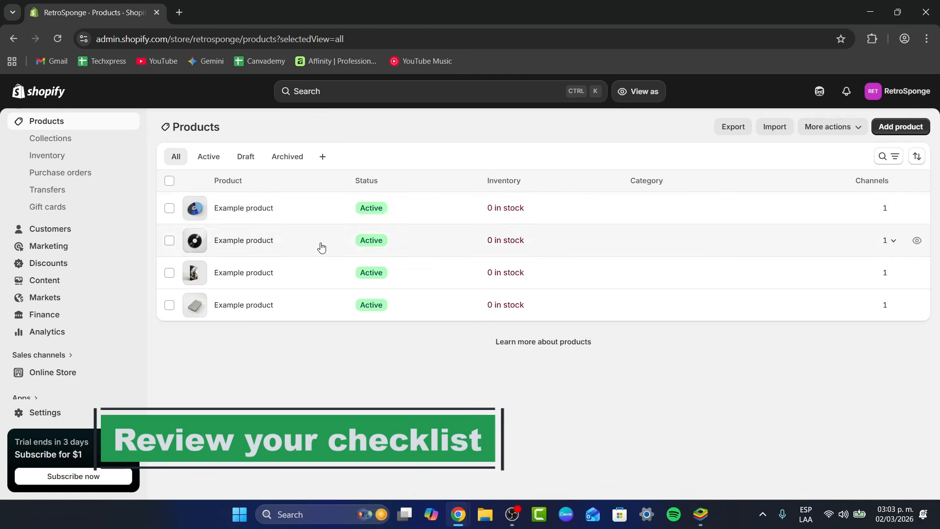
Step: Open a blank new product form and examine its description, media, price, inventory, shipping, variant and search listing fields
left_click(900, 128)
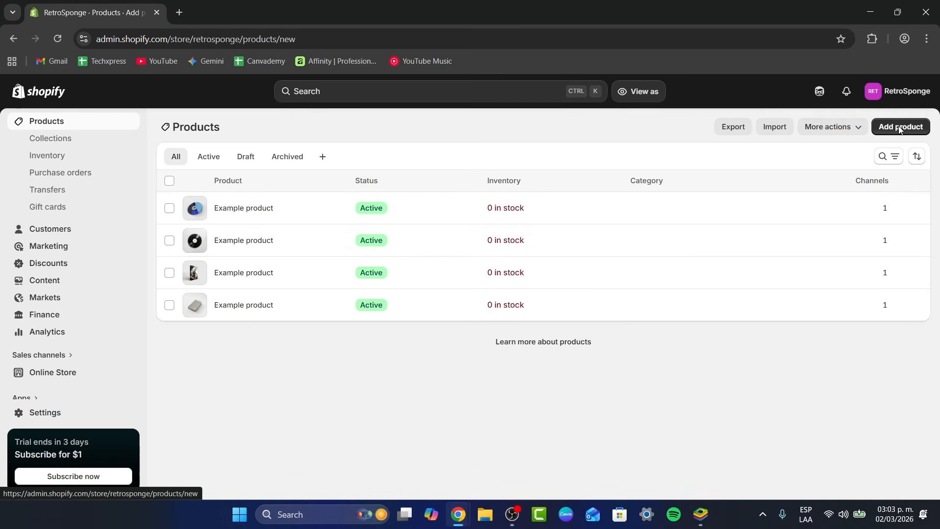
left_click(349, 181)
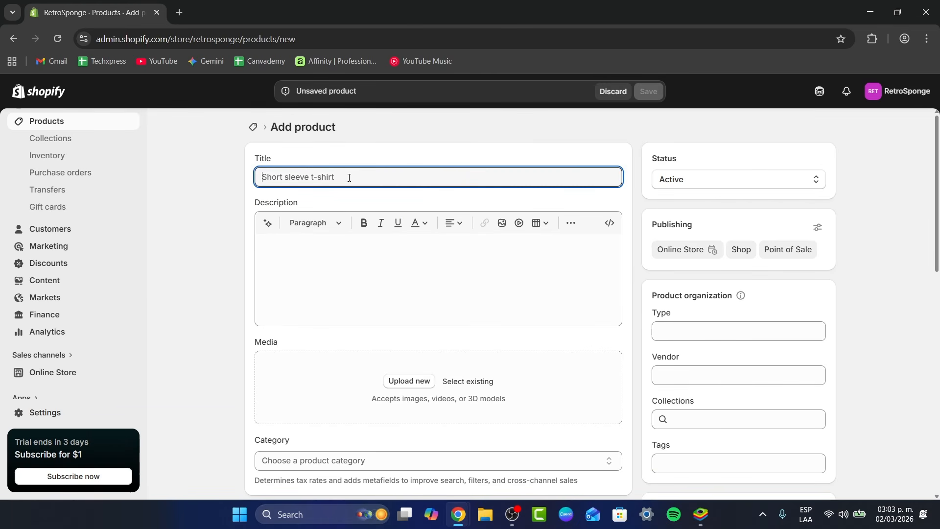
left_click(340, 258)
scroll(345, 274, "down", 2)
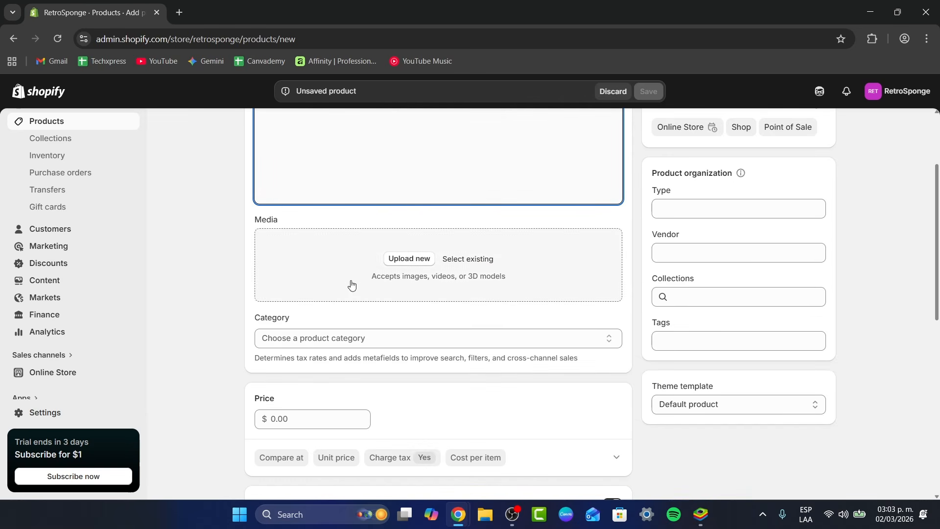
scroll(426, 409, "down", 7)
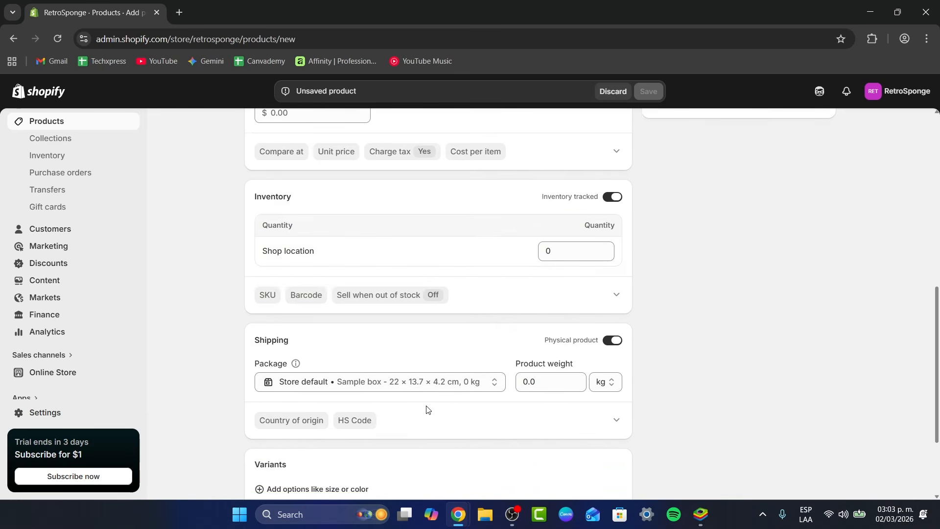
scroll(422, 309, "up", 10)
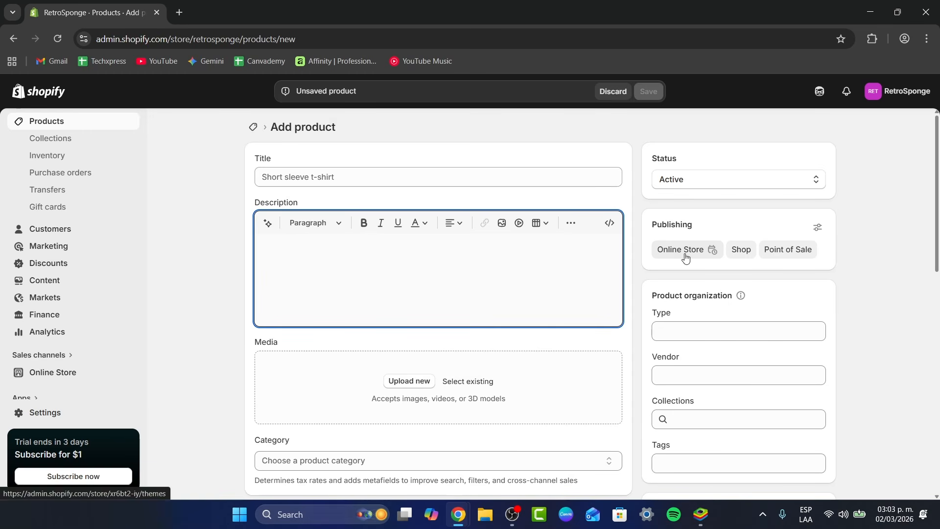
scroll(416, 330, "down", 2)
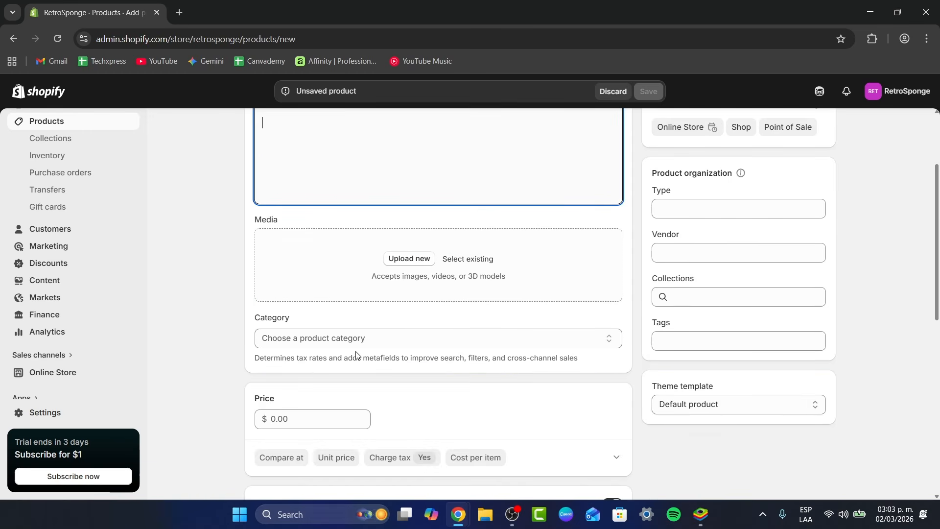
scroll(351, 357, "down", 4)
scroll(416, 350, "down", 4)
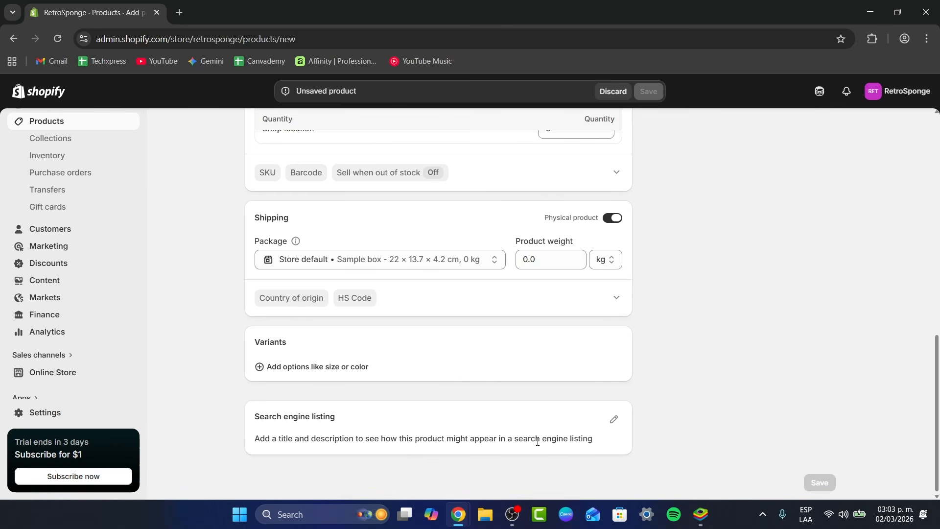
scroll(327, 306, "up", 10)
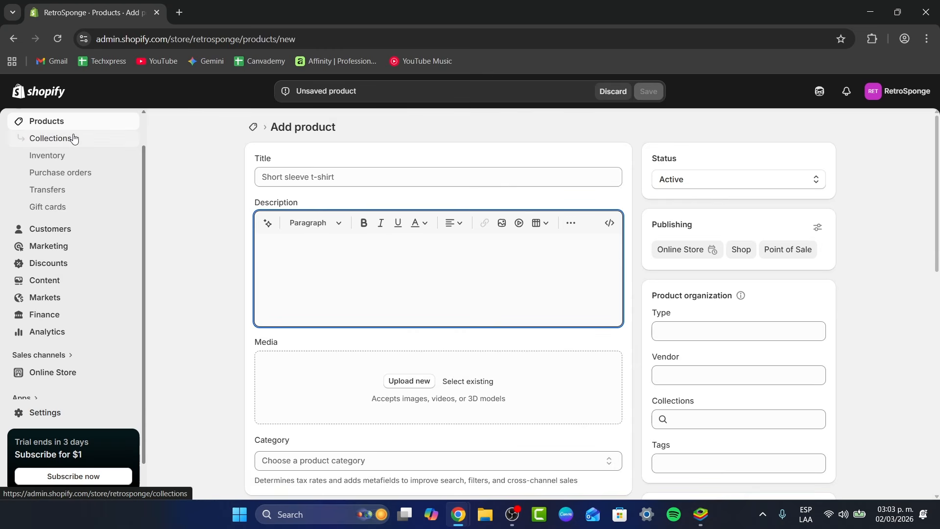
Step: Look over the store's product collections and its orders page
left_click(75, 138)
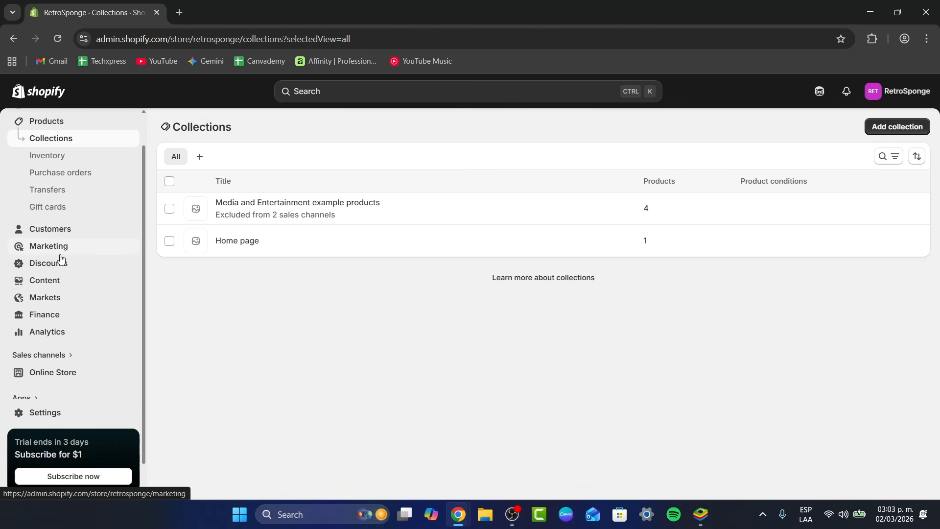
scroll(78, 147, "up", 1)
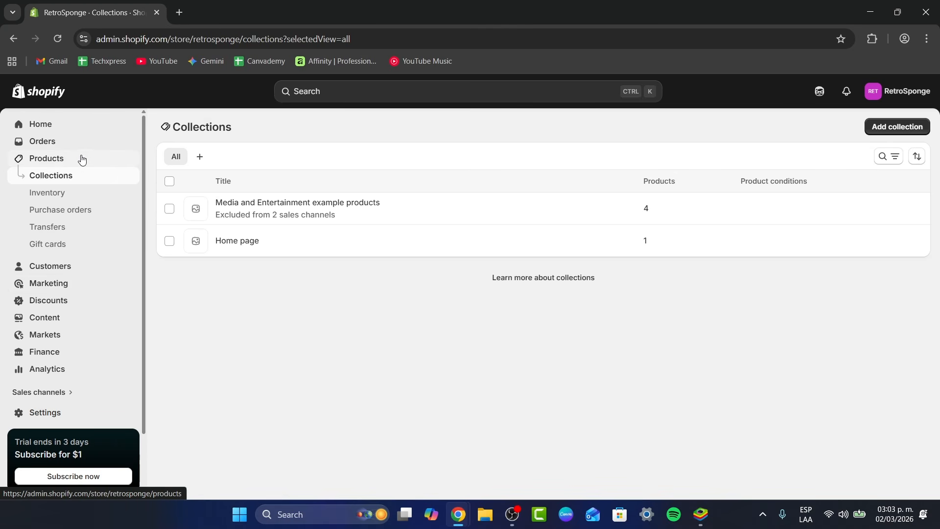
left_click(67, 159)
left_click(69, 140)
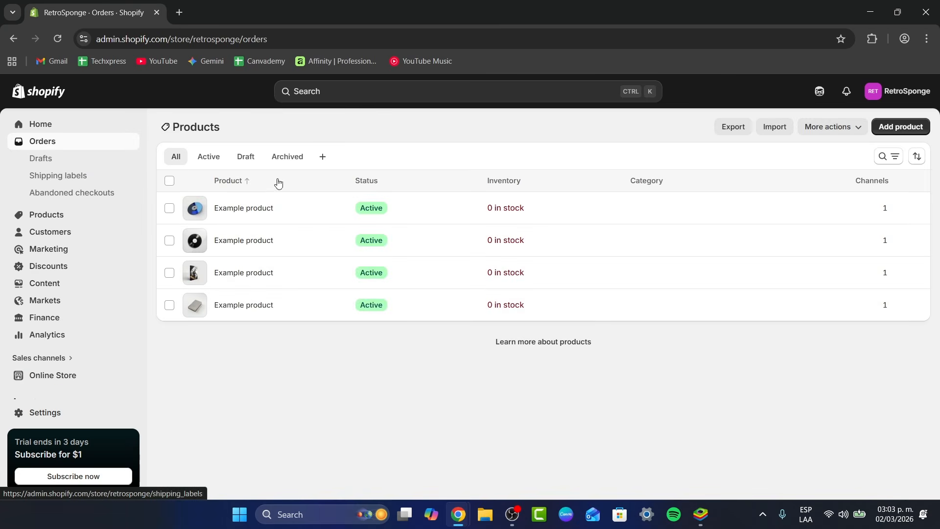
Step: Open the example product with the blue disc and write the description "A vintage Vynil product cool"
left_click(59, 215)
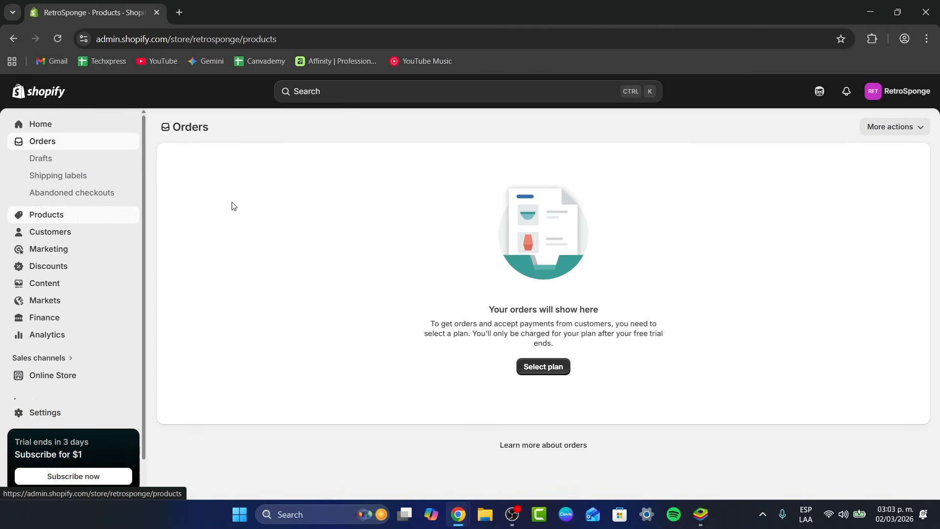
left_click(238, 209)
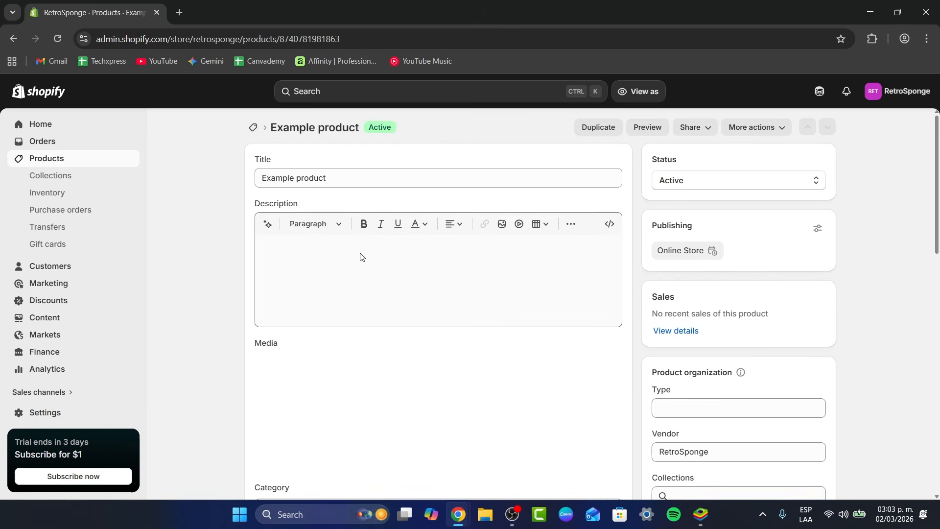
left_click(326, 245)
type("A")
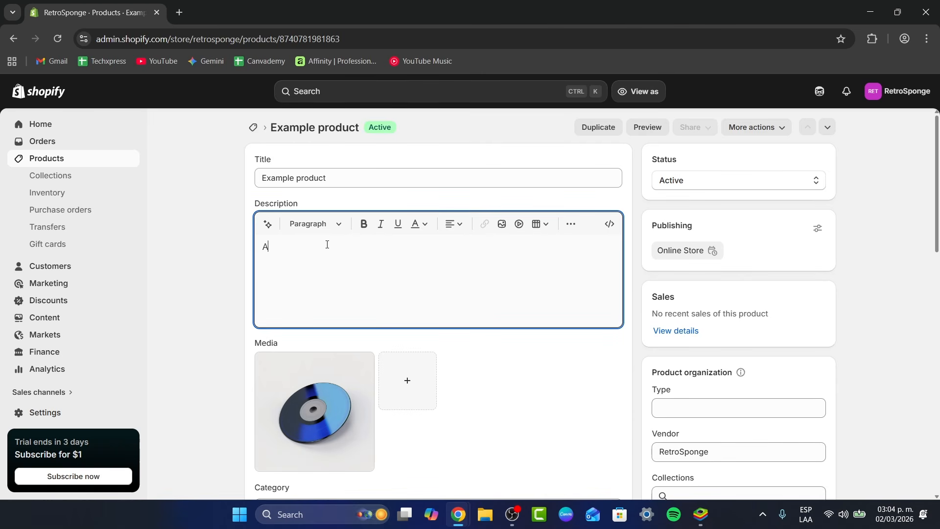
type(" vintage V")
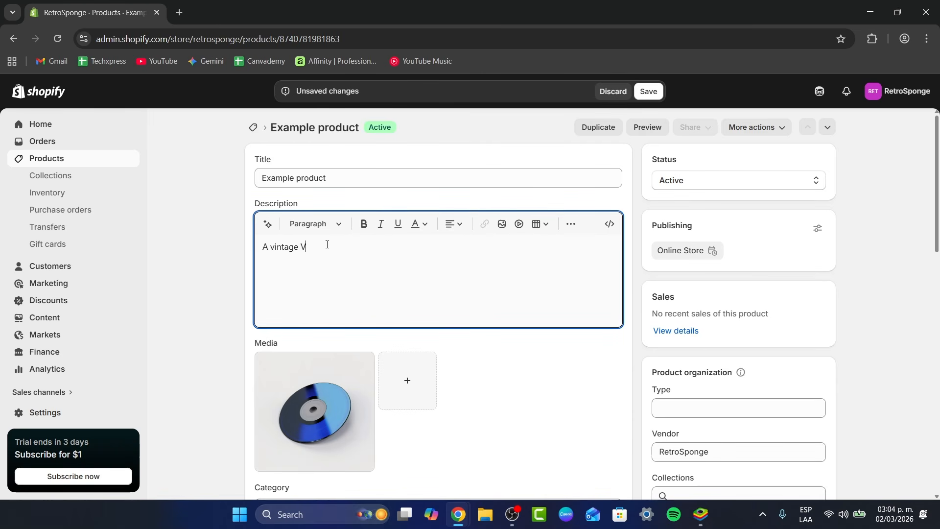
type("ynil fproduct cool")
Step: Rewrite the whole description with AI using the request "make this more persuasive and longer", keep the generated text and save the product
triple_click(327, 246)
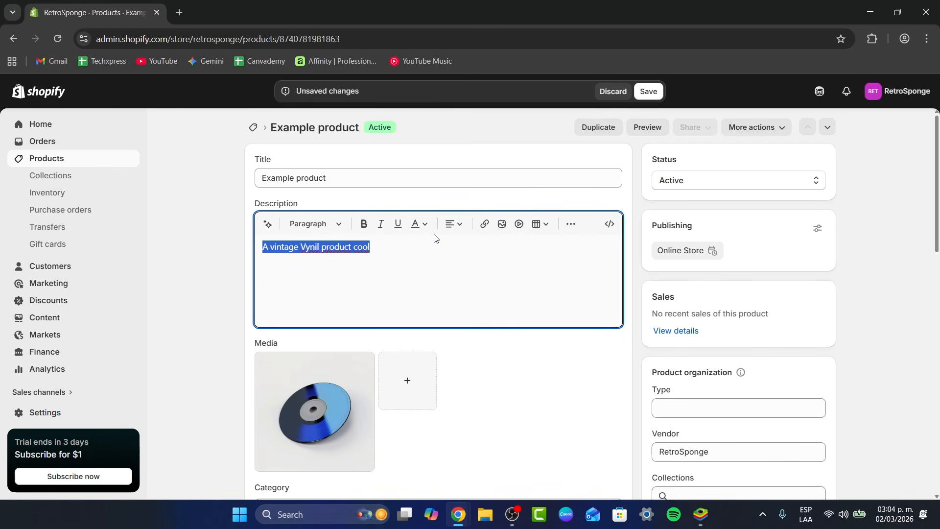
left_click(268, 224)
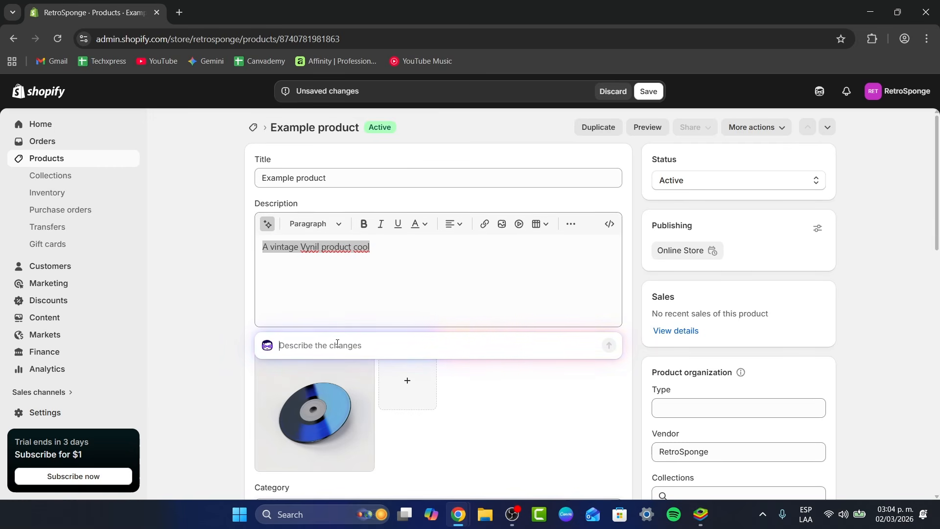
type("make this more per")
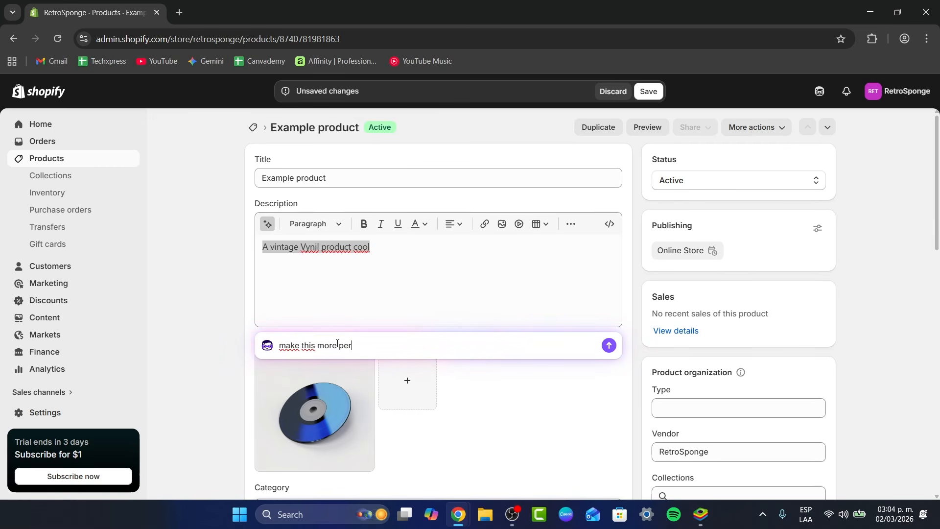
type("suasive andlonger")
key("Return")
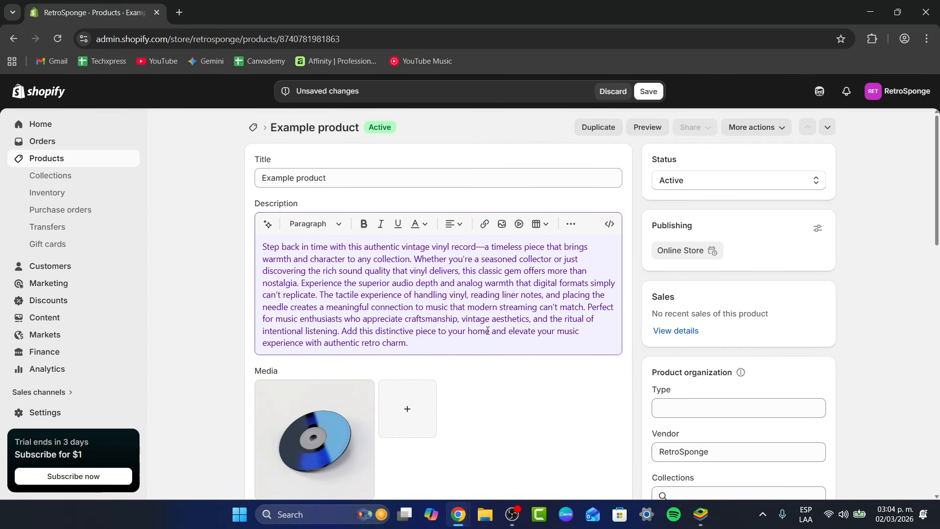
left_click(499, 354)
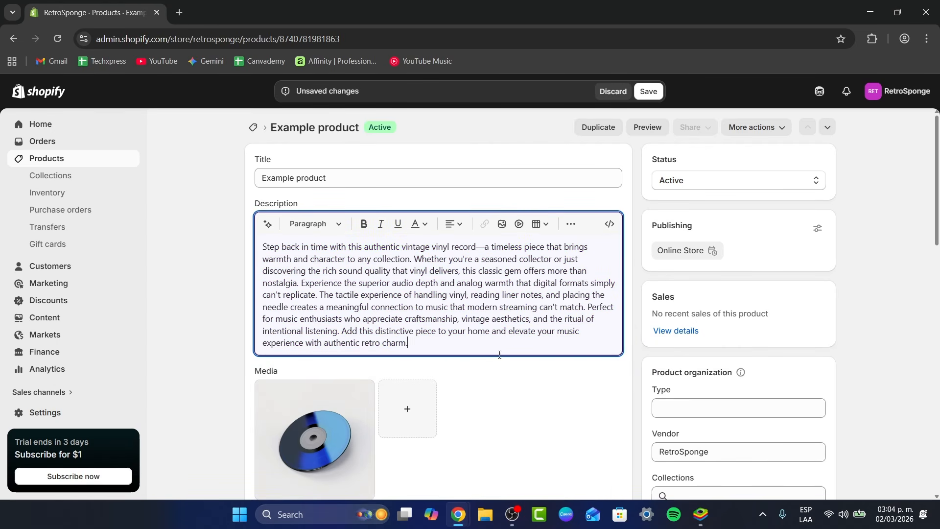
left_click(654, 91)
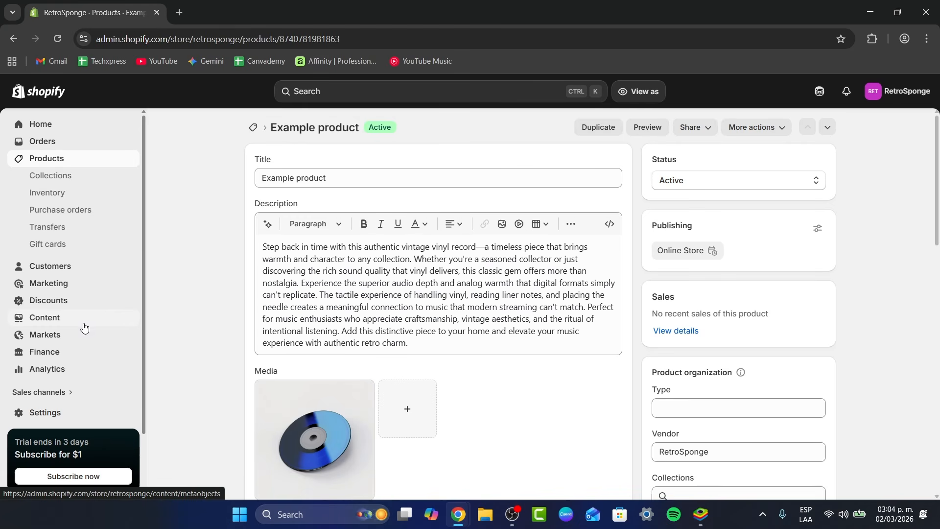
scroll(78, 329, "down", 3)
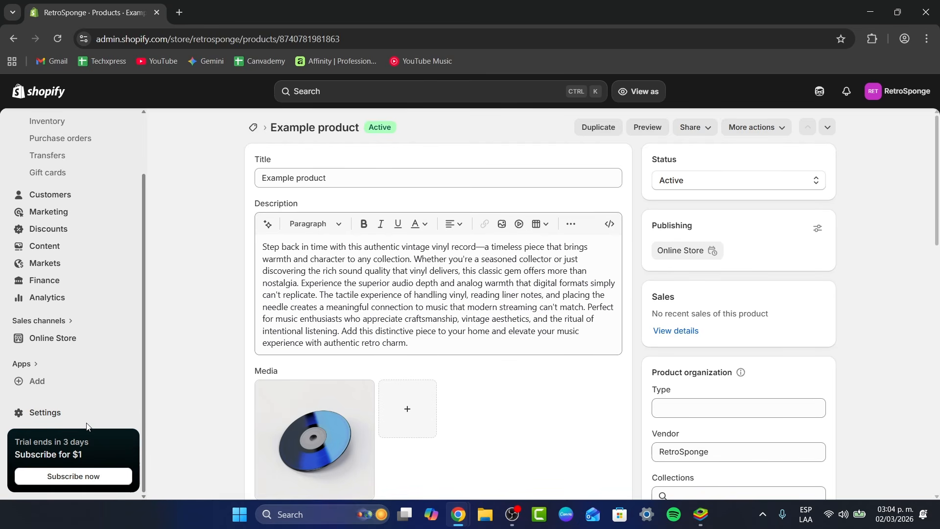
Step: Return to the store's home page and look over the setup cards for theme, payments, shipping rates, domain and digital products
scroll(98, 156, "up", 2)
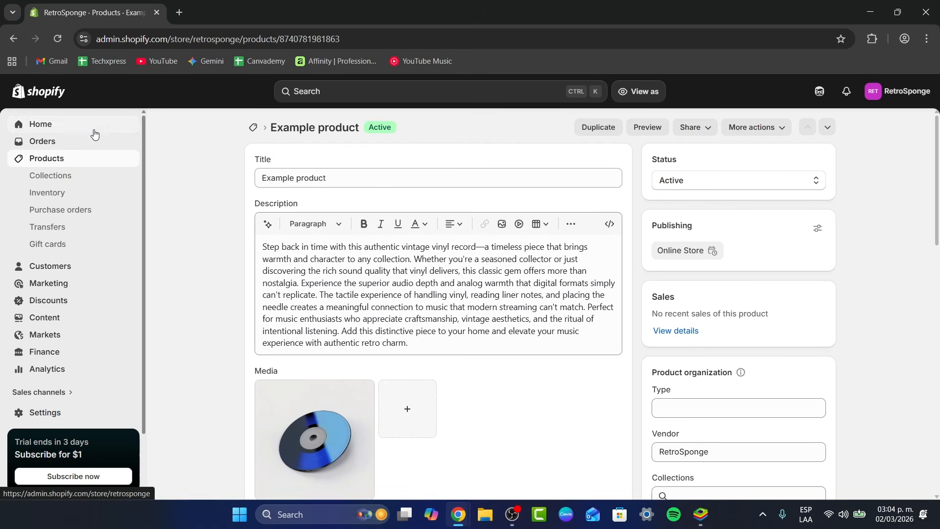
left_click(88, 128)
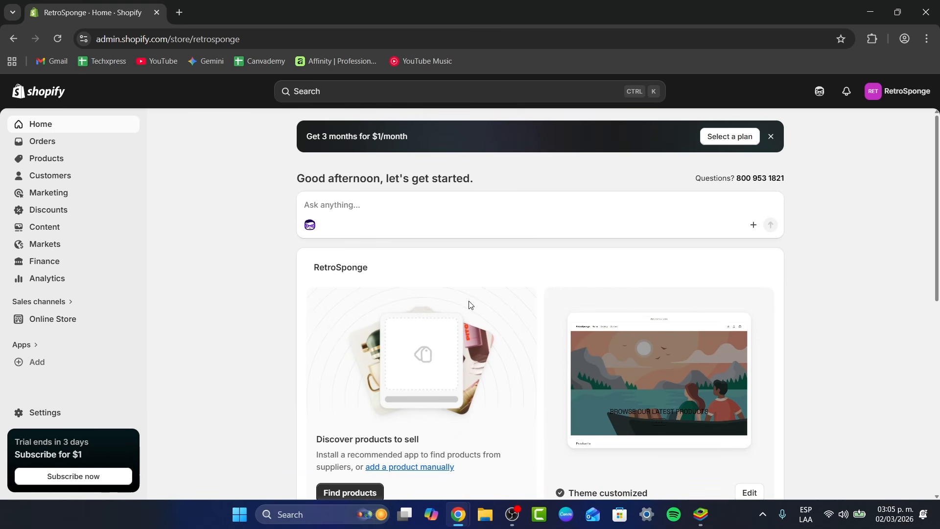
scroll(646, 366, "down", 5)
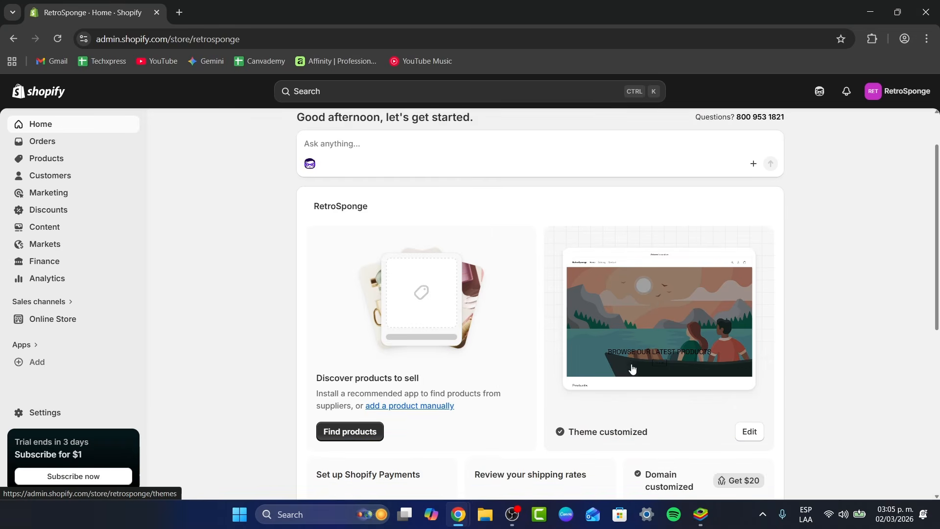
scroll(636, 369, "down", 1)
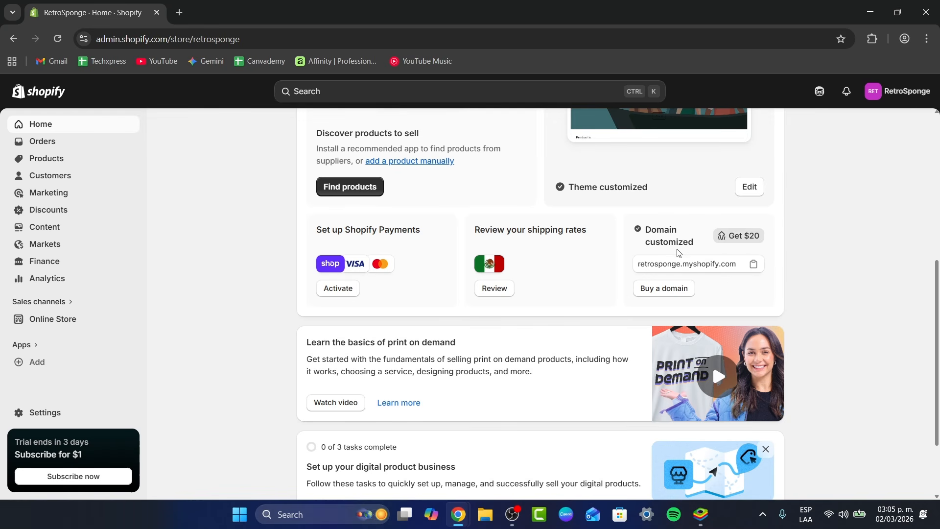
scroll(651, 286, "down", 2)
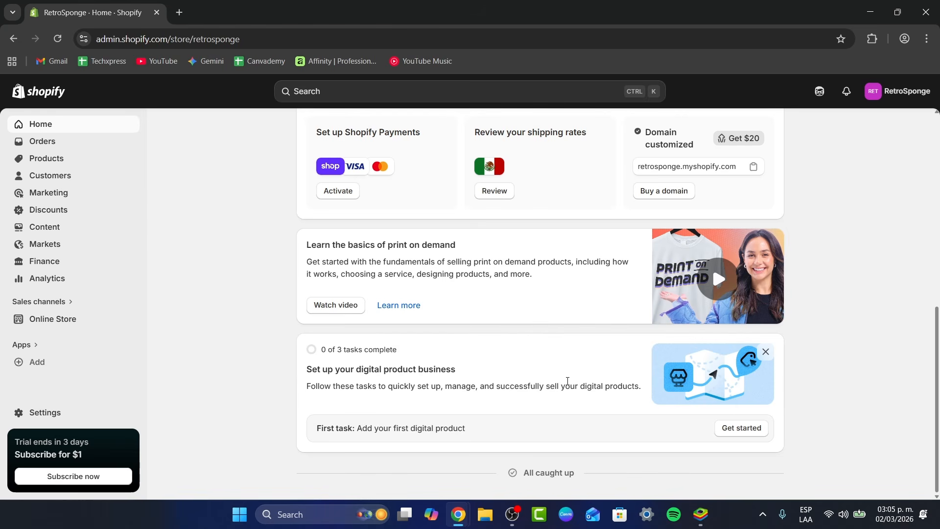
scroll(487, 323, "up", 3)
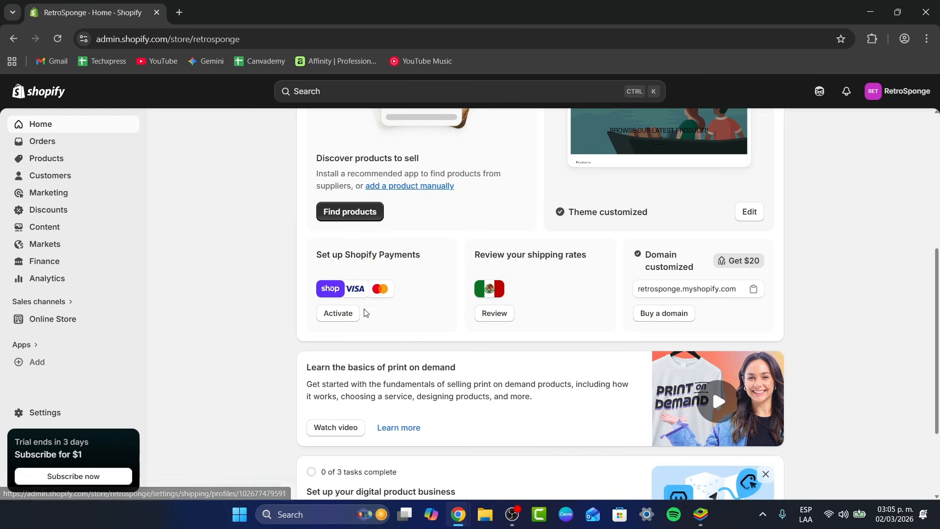
Step: Review the Shopify Payments activation and additional payment method settings, and open the shipping and delivery settings
left_click(356, 316)
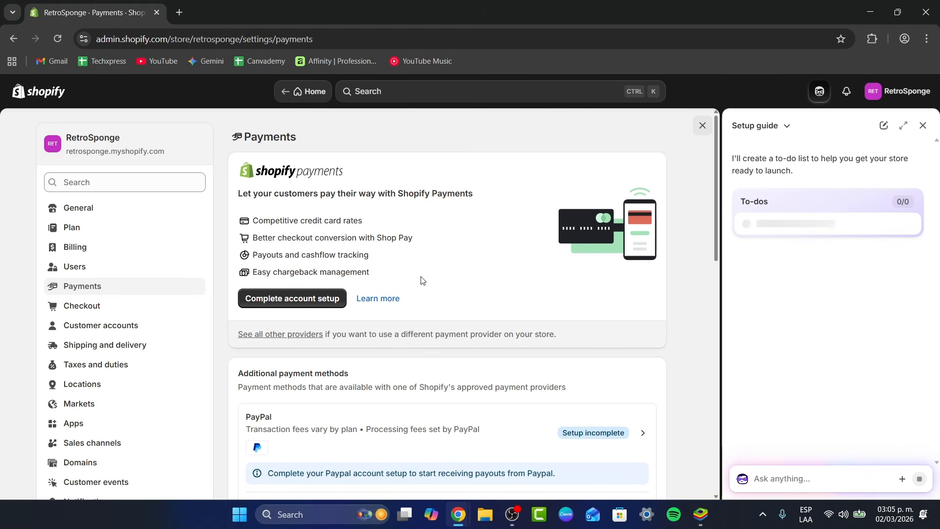
scroll(421, 281, "down", 2)
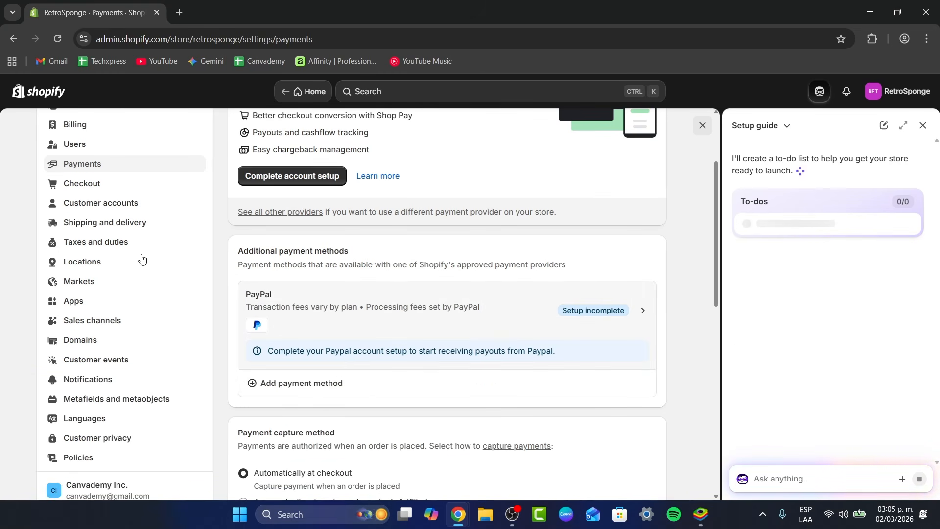
left_click(131, 230)
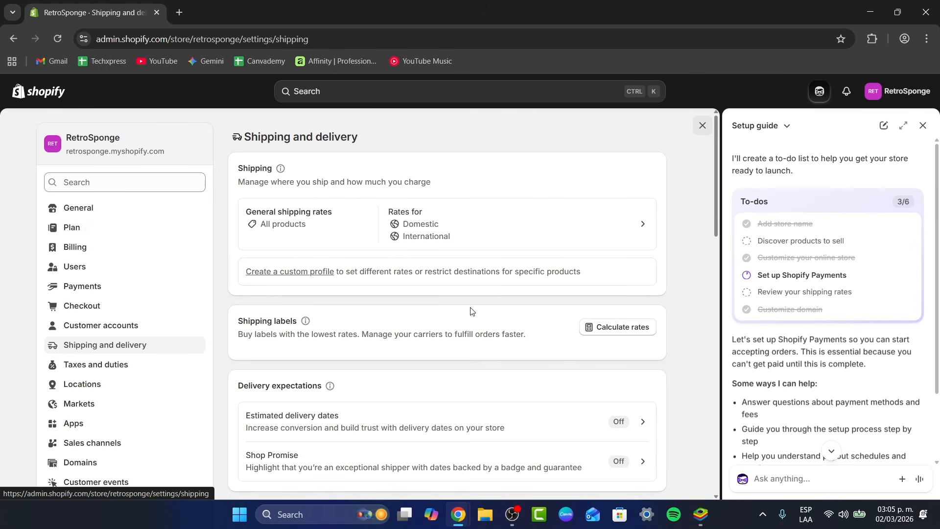
Step: Examine the AI assistant's setup guide with its to-do list, and close both the guide and the store settings
left_click(823, 97)
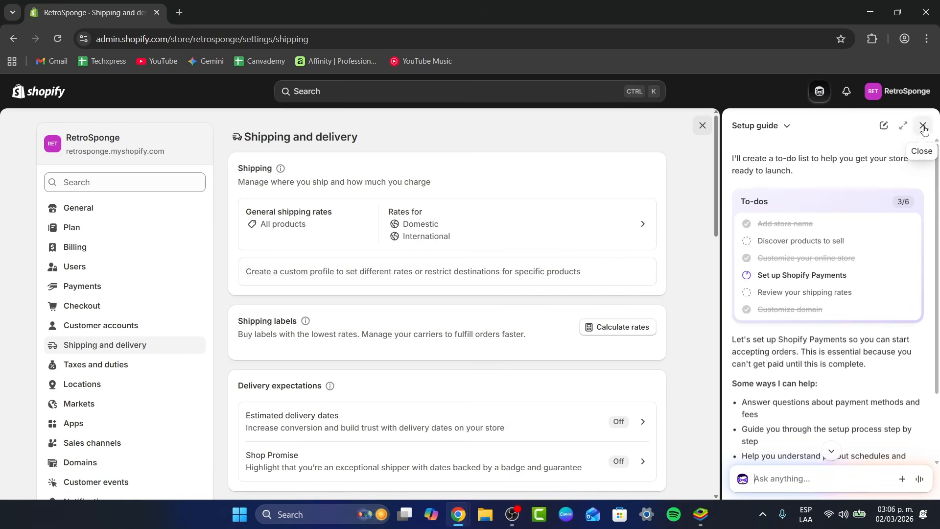
left_click(922, 124)
left_click(819, 91)
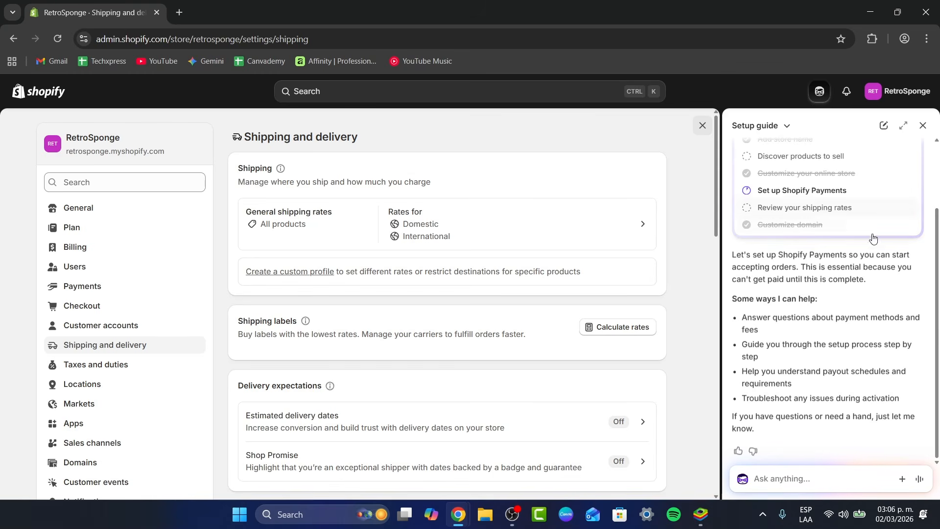
left_click(923, 128)
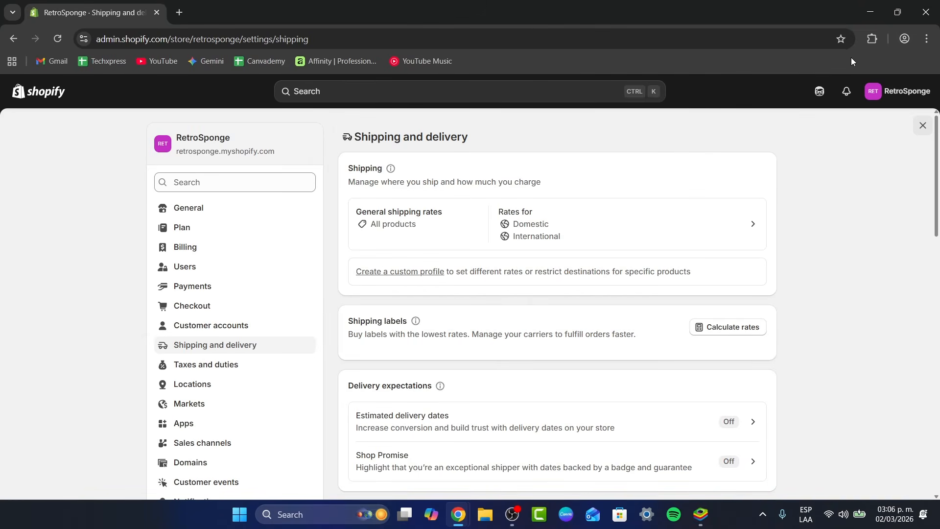
left_click(923, 126)
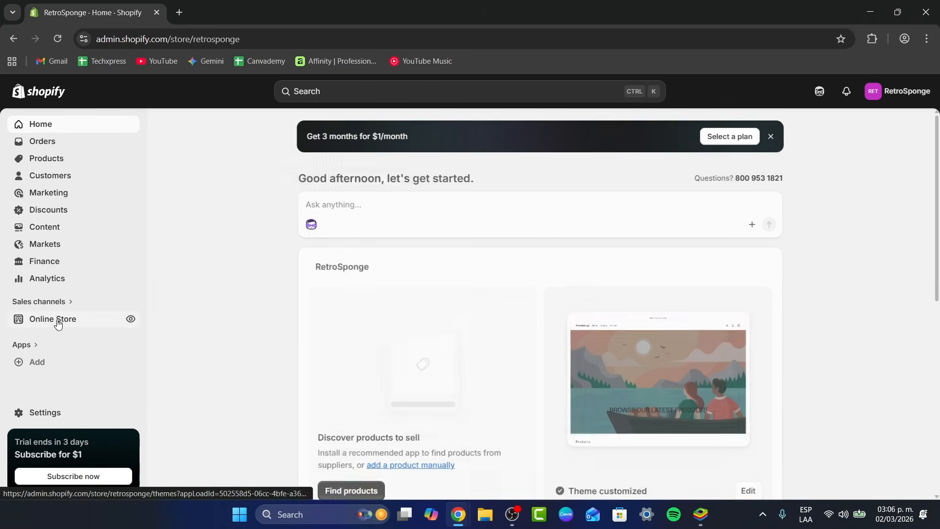
Step: View the live online store, checking its home page, the product with the soldier cover and the catalog, and return to the storefront home page
left_click(131, 319)
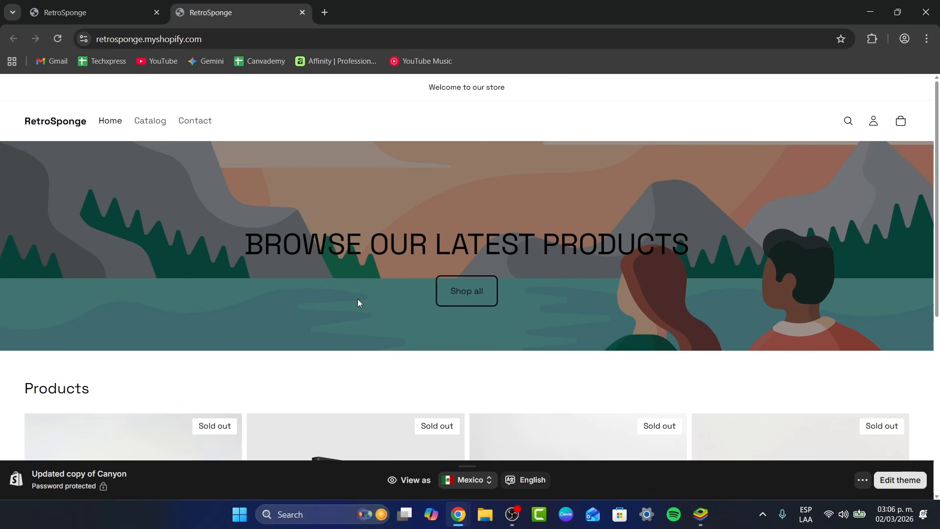
scroll(358, 299, "down", 6)
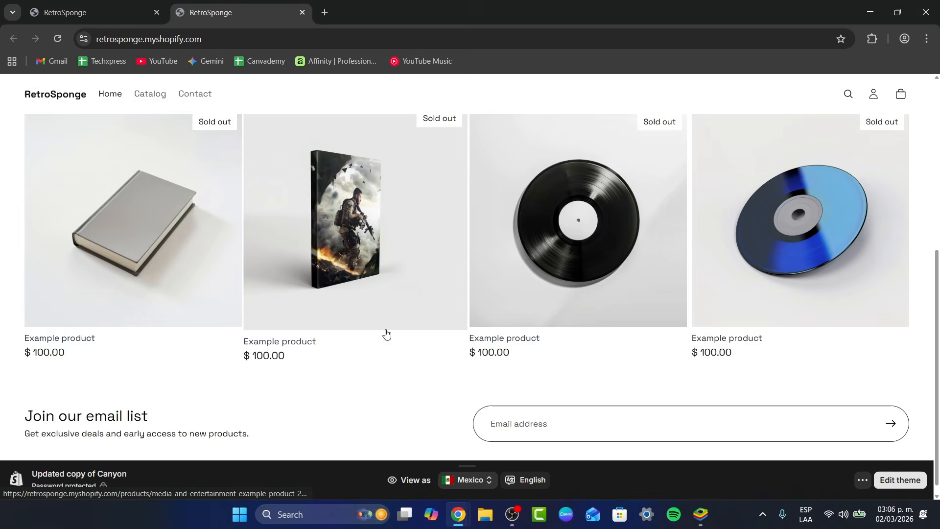
left_click(376, 232)
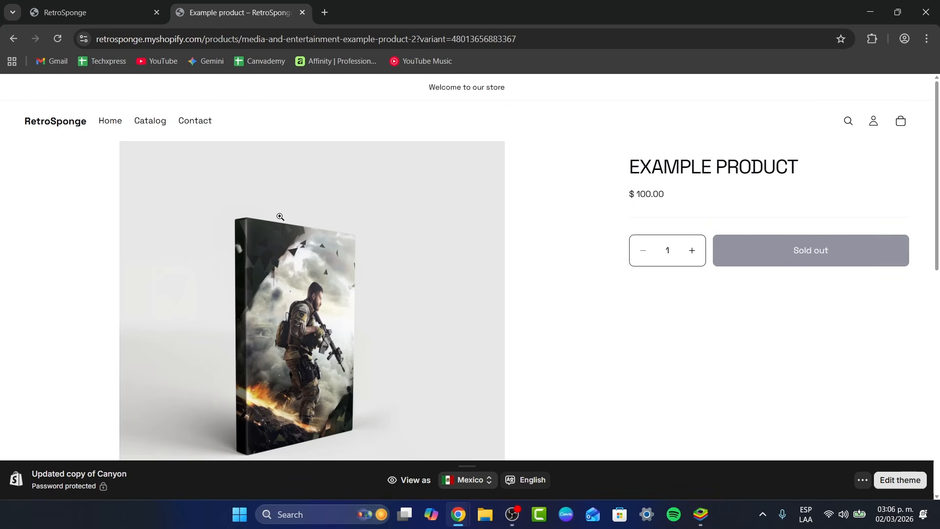
left_click(153, 123)
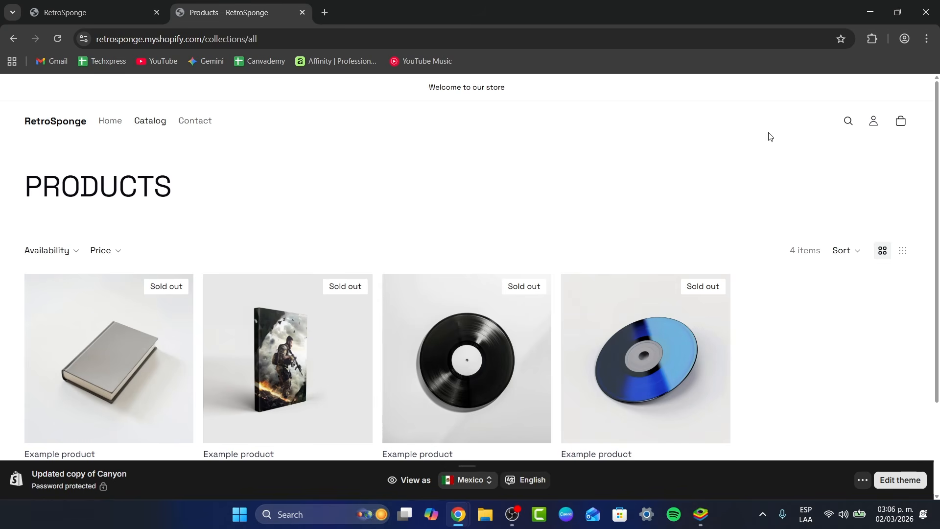
left_click(139, 8)
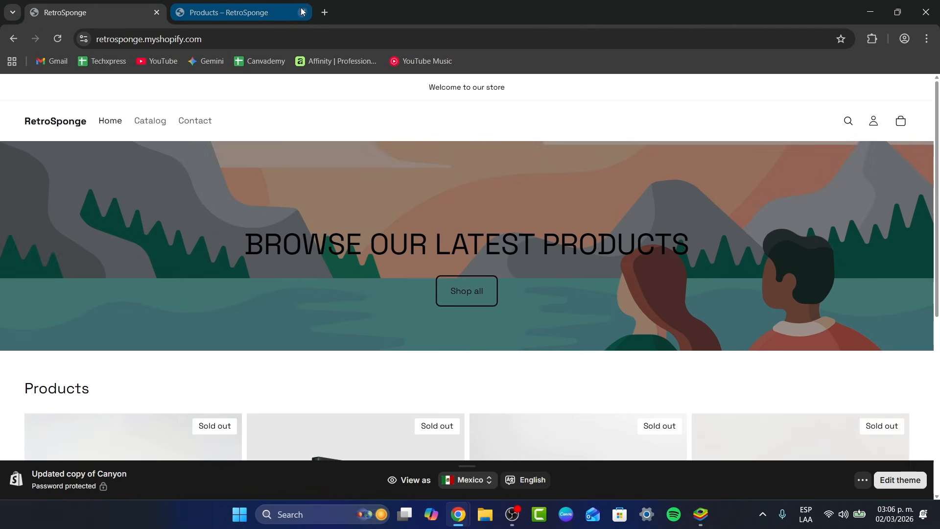